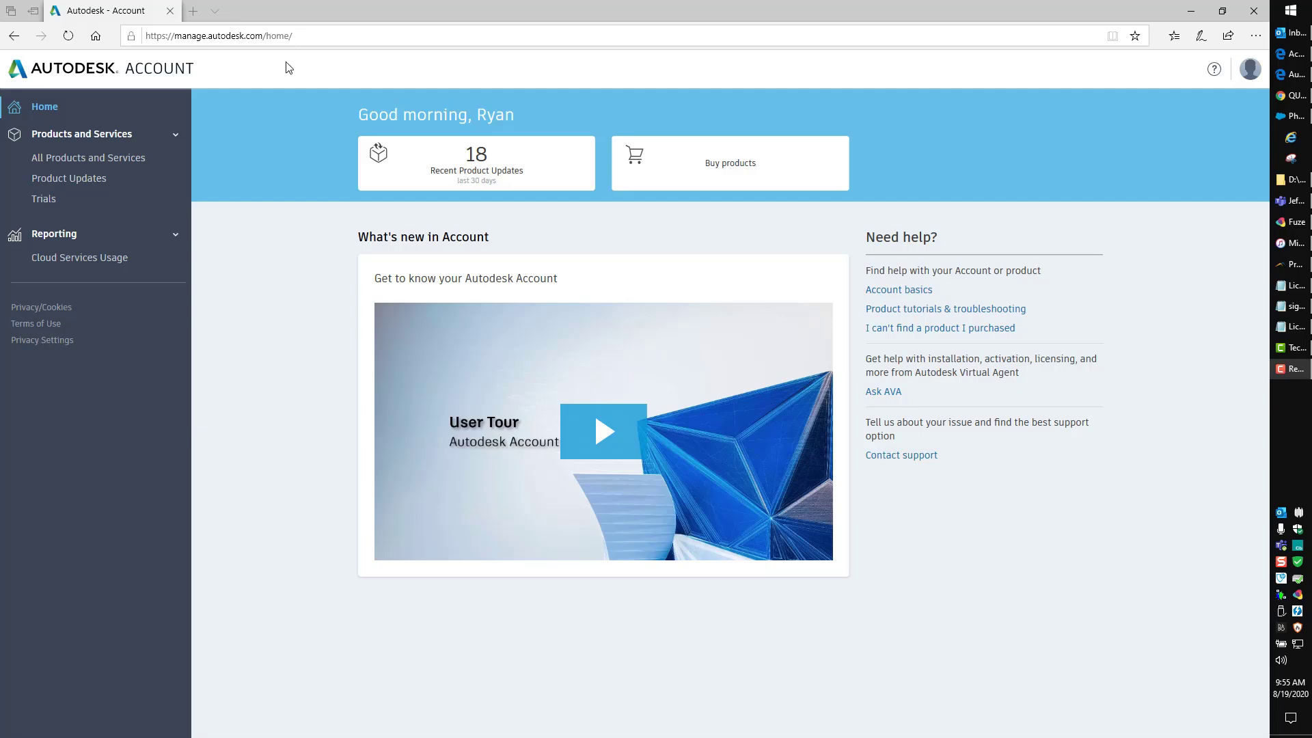
Find AutoCAD Architecture among all products and services and open its available downloads.
{"action": "left_click", "coordinate": [189, 180]}
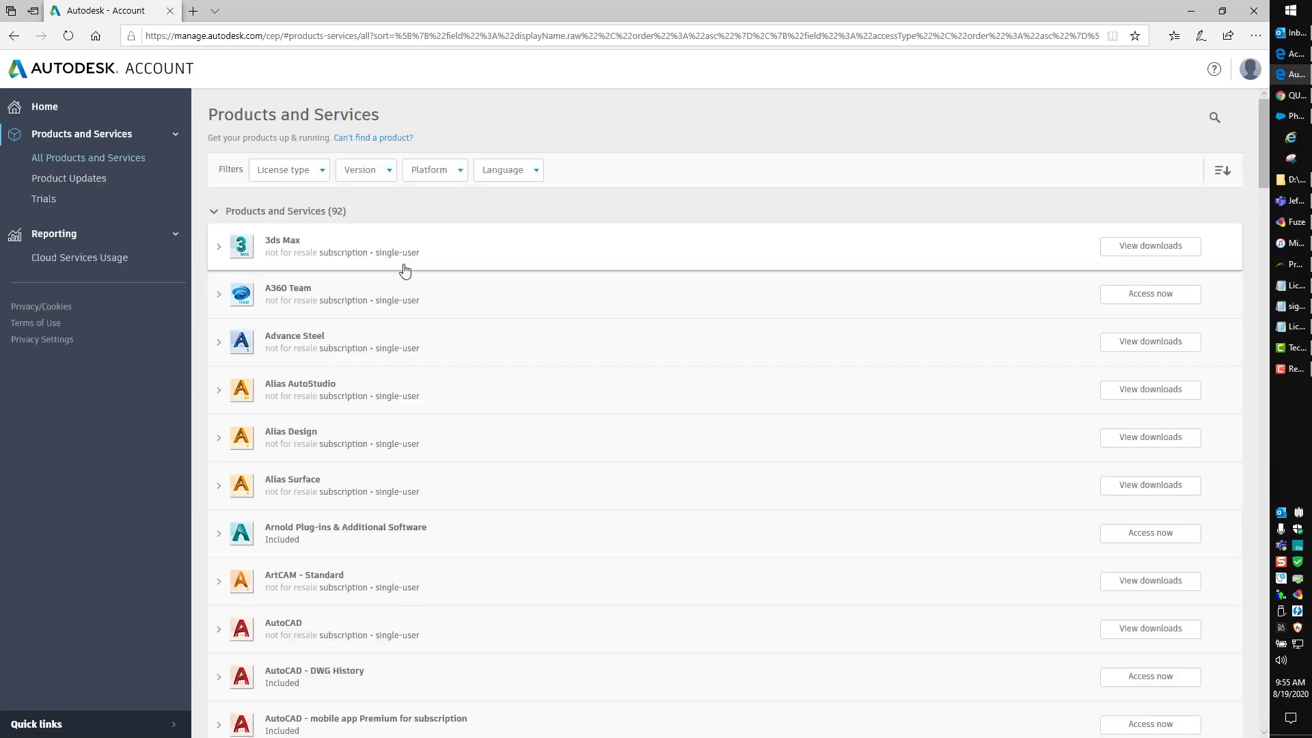
{"action": "scroll", "coordinate": [555, 545], "scroll_direction": "down", "scroll_amount": 4}
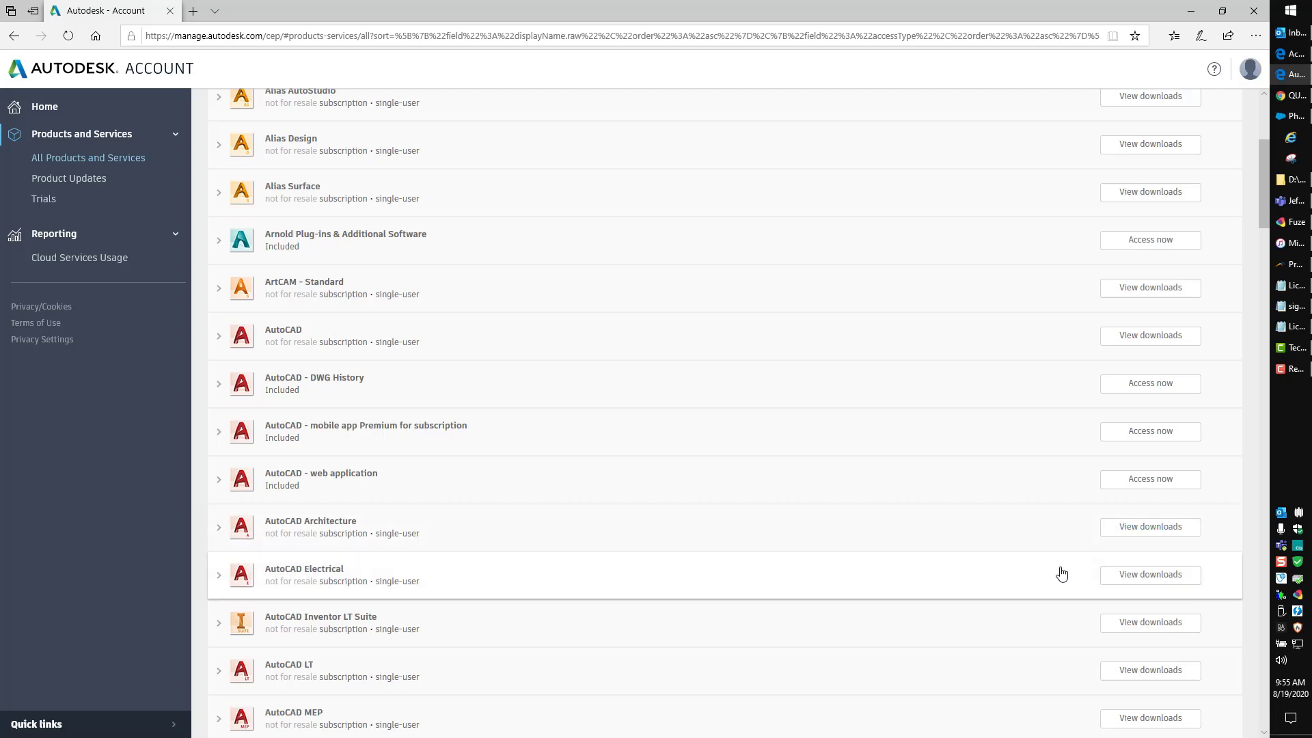
{"action": "left_click", "coordinate": [1135, 533]}
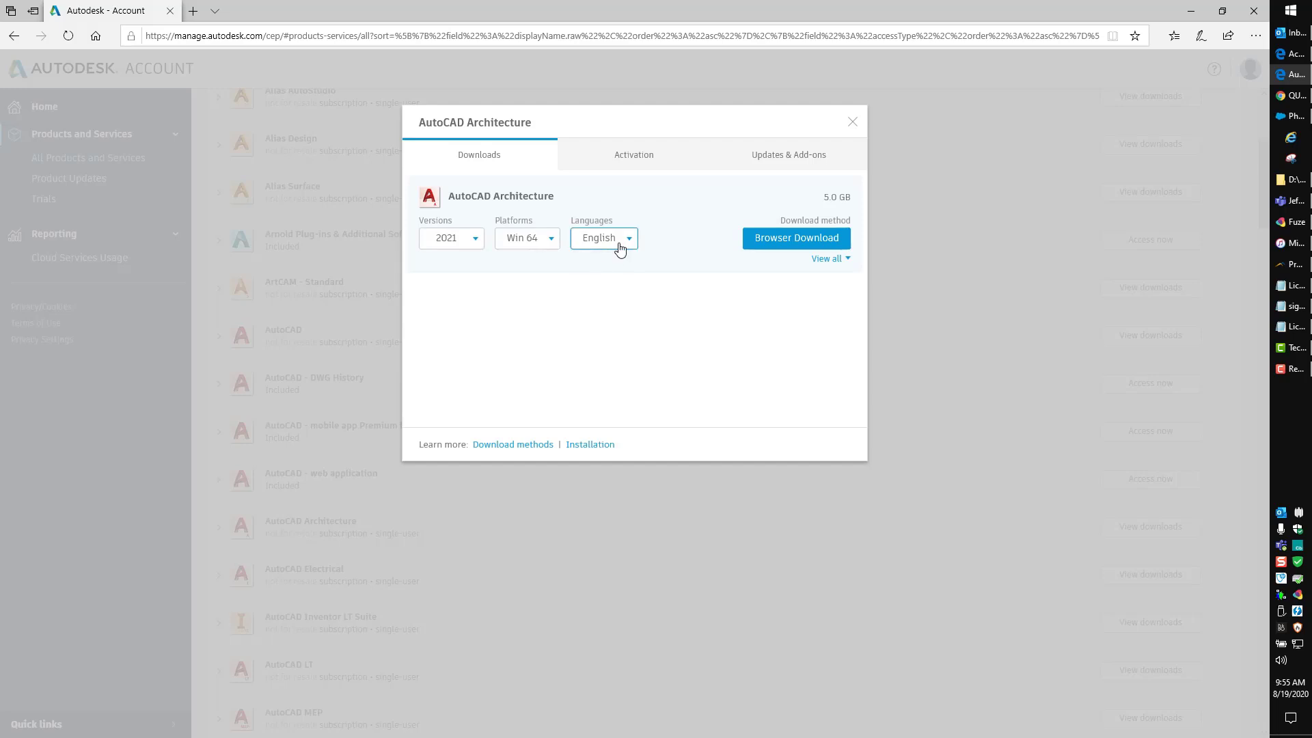
Download AutoCAD Architecture 2021 for Win 64 in English through Autodesk Download Manager, saving it to D:\Autodesk.
{"action": "left_click", "coordinate": [831, 262]}
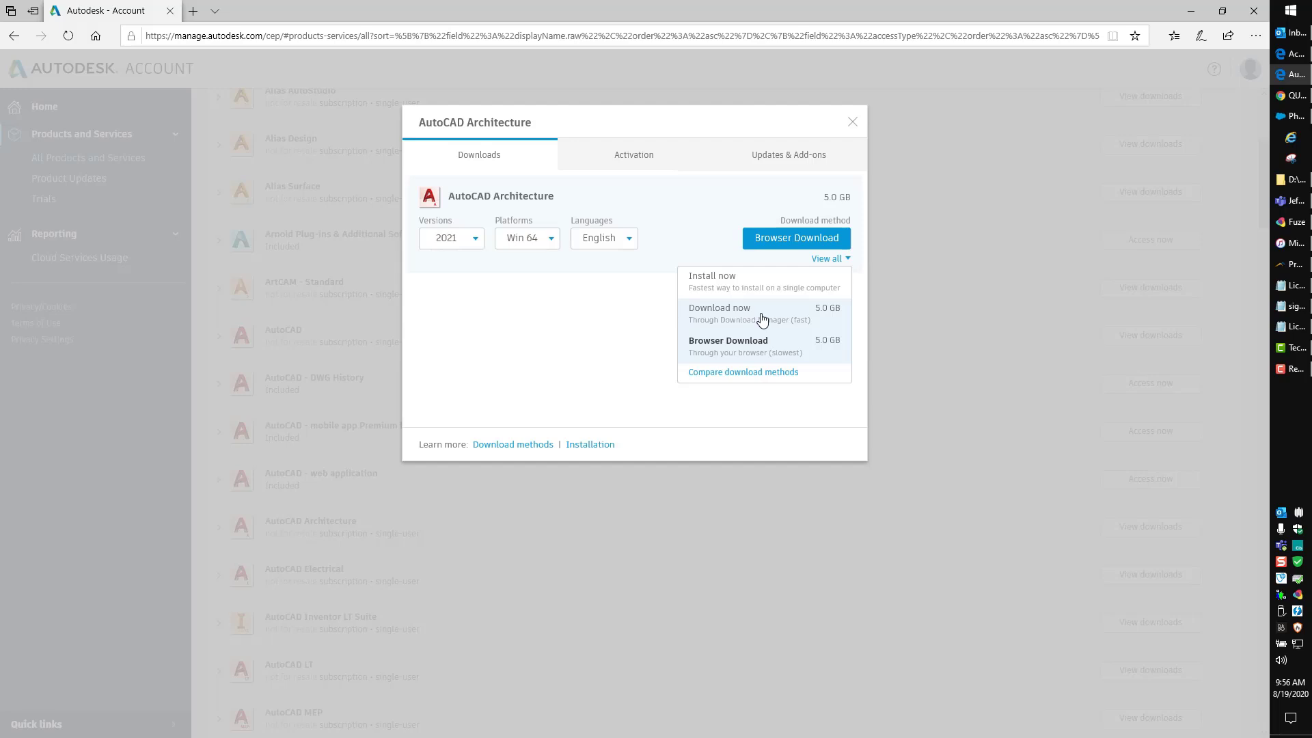
{"action": "left_click", "coordinate": [762, 322]}
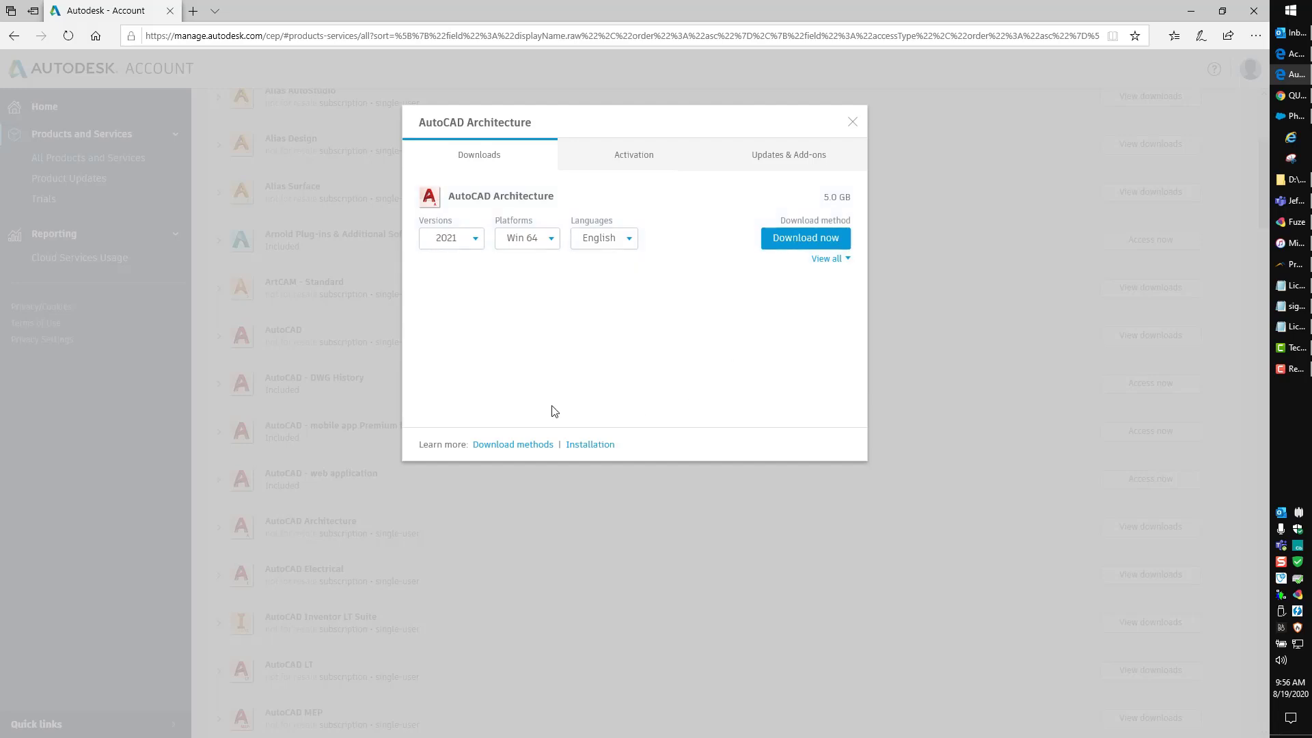
{"action": "left_click", "coordinate": [783, 240]}
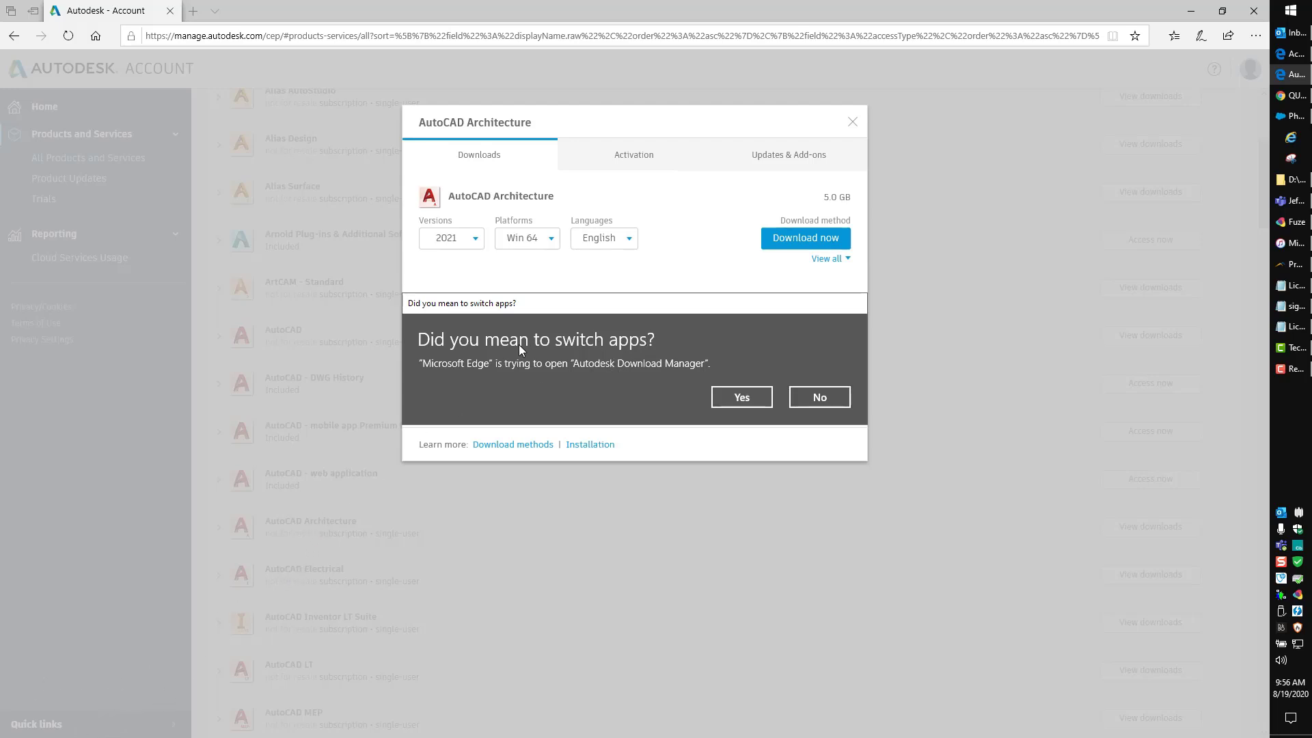
{"action": "left_click", "coordinate": [731, 397]}
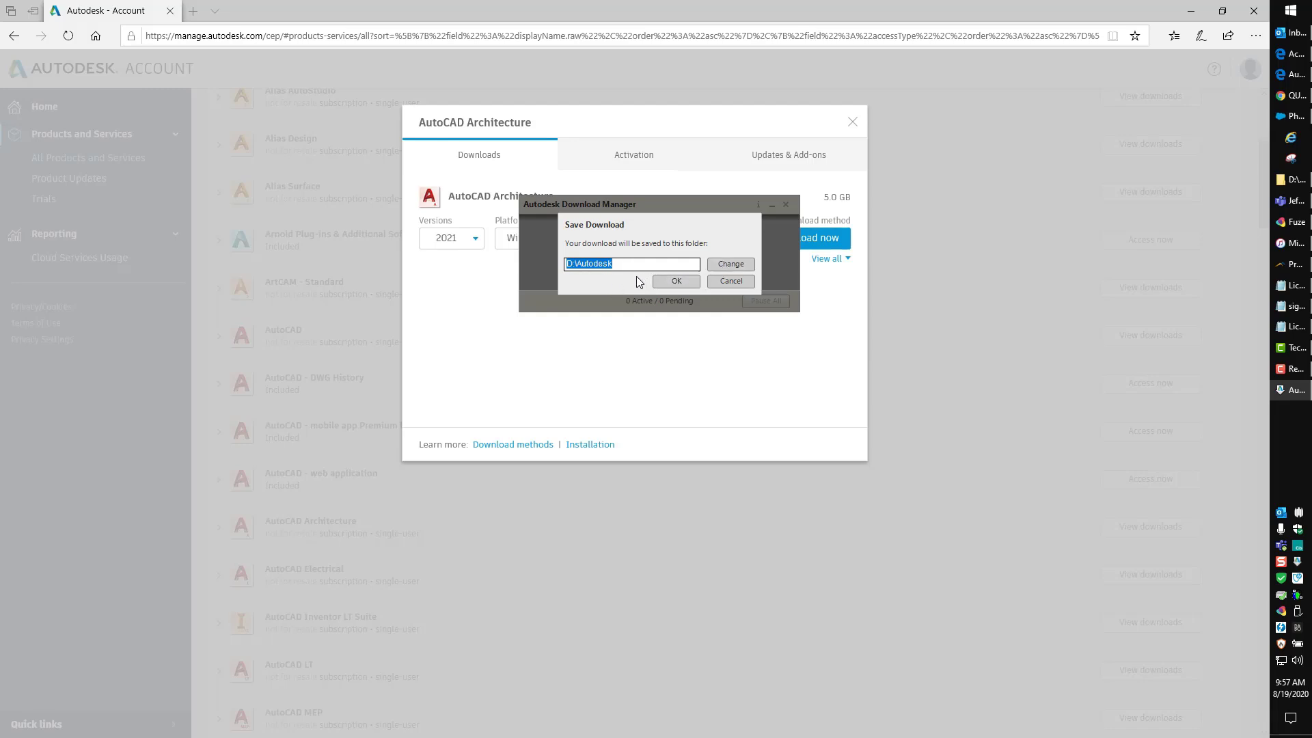
{"action": "left_click", "coordinate": [676, 281]}
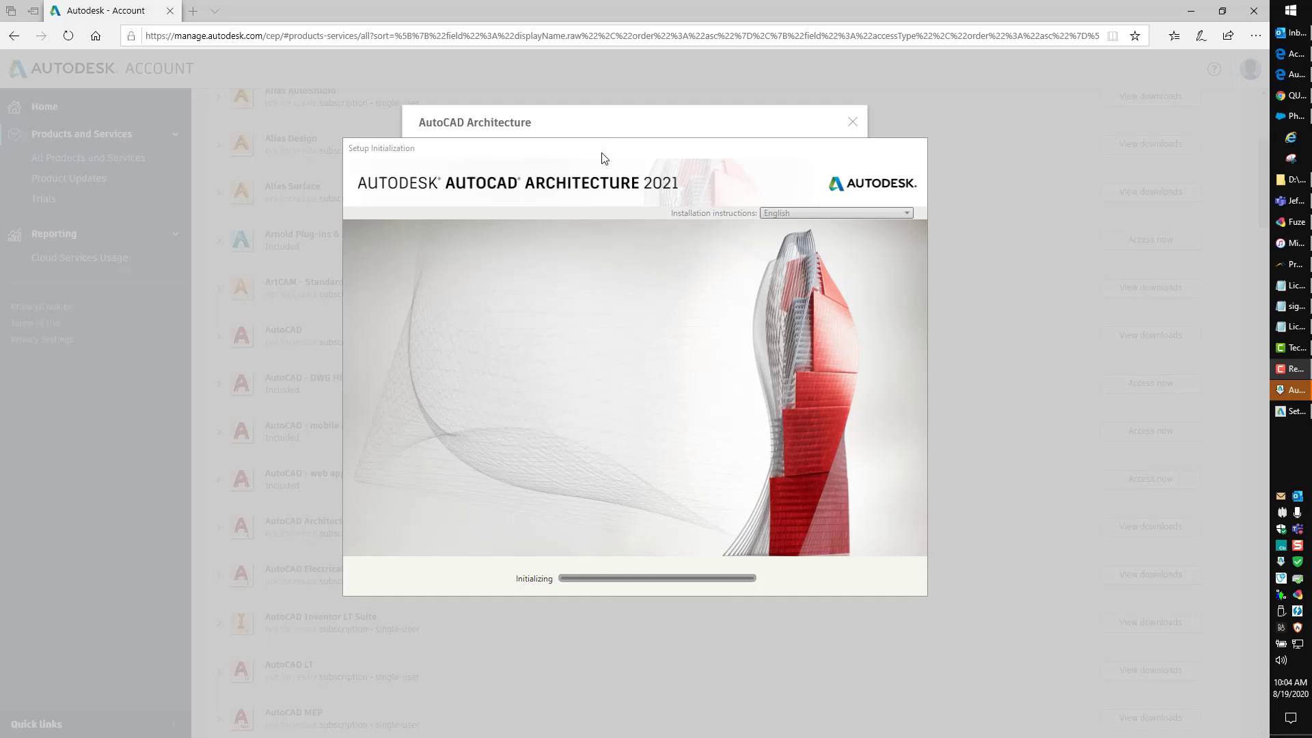
Reposition the installer window and review the optional tools and utilities before returning to the installer's main page.
{"action": "left_click_drag", "start_coordinate": [609, 157], "coordinate": [1065, 162]}
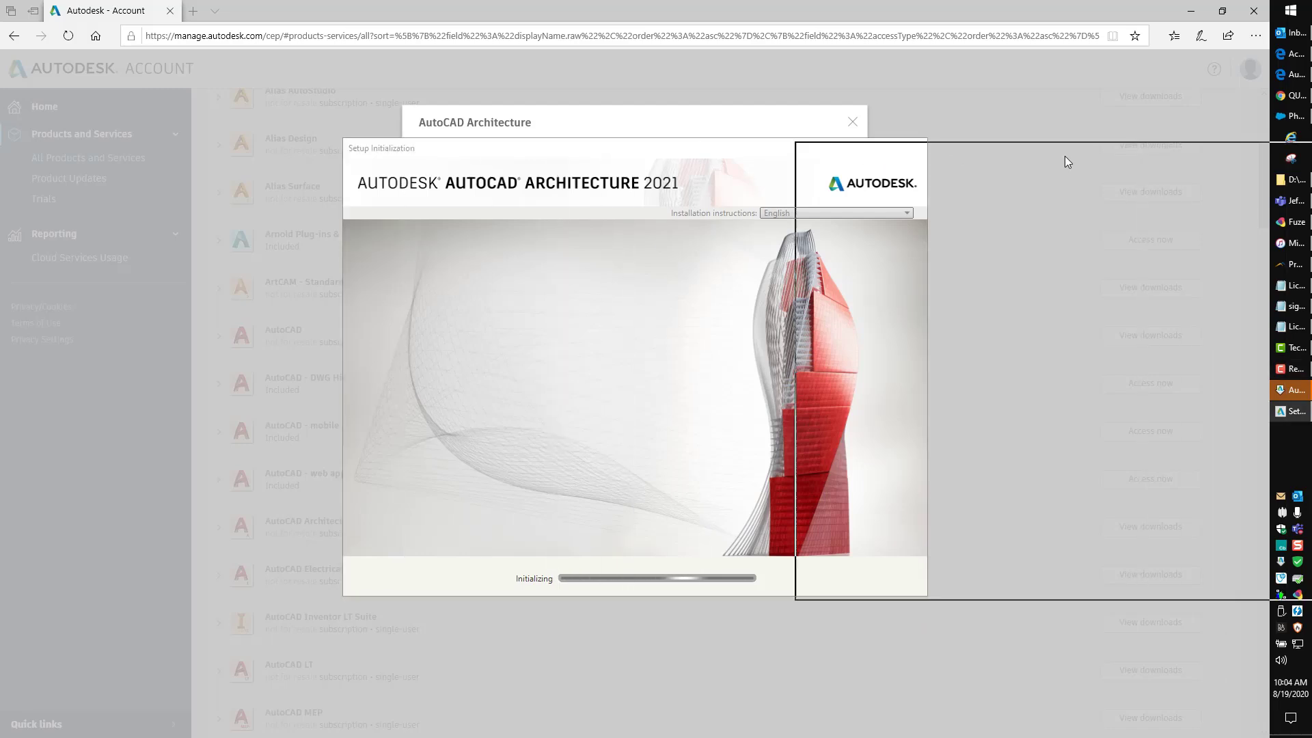
{"action": "left_click_drag", "start_coordinate": [759, 156], "coordinate": [745, 370]}
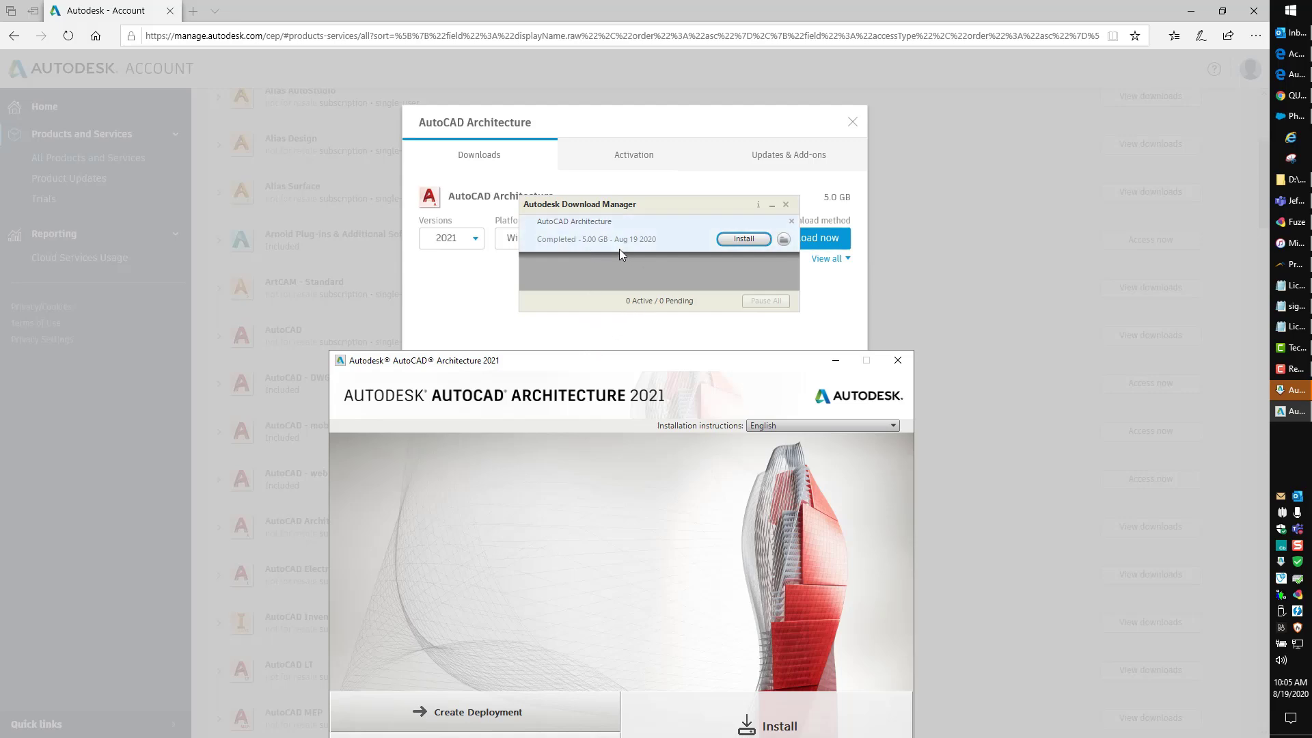
{"action": "left_click_drag", "start_coordinate": [620, 361], "coordinate": [616, 127]}
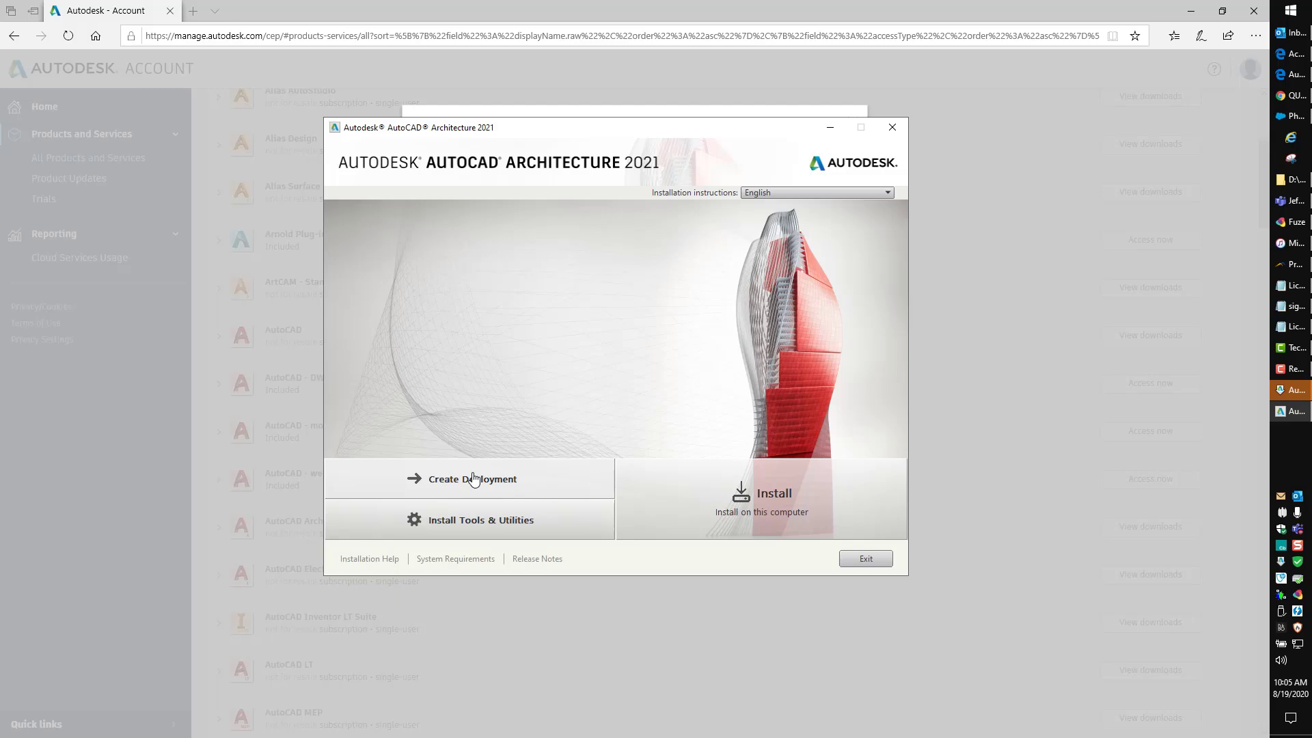
{"action": "left_click", "coordinate": [506, 525]}
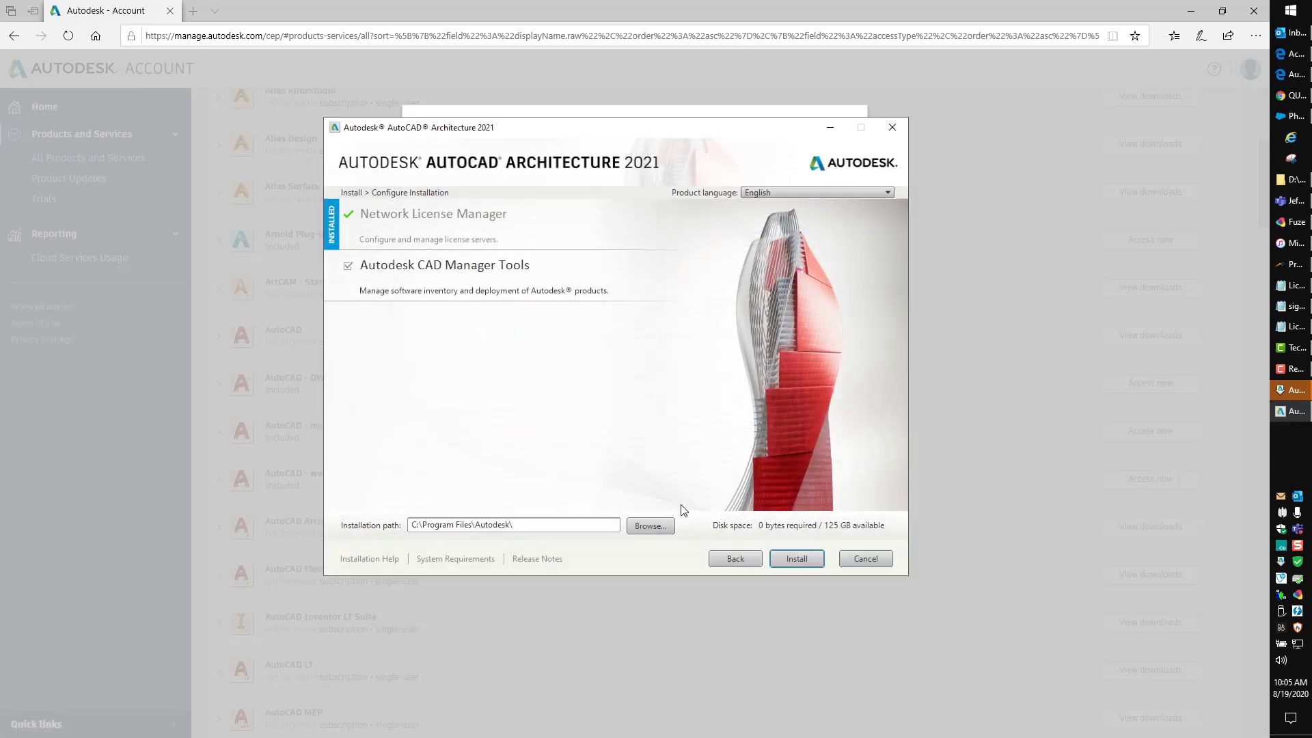
{"action": "left_click", "coordinate": [736, 559]}
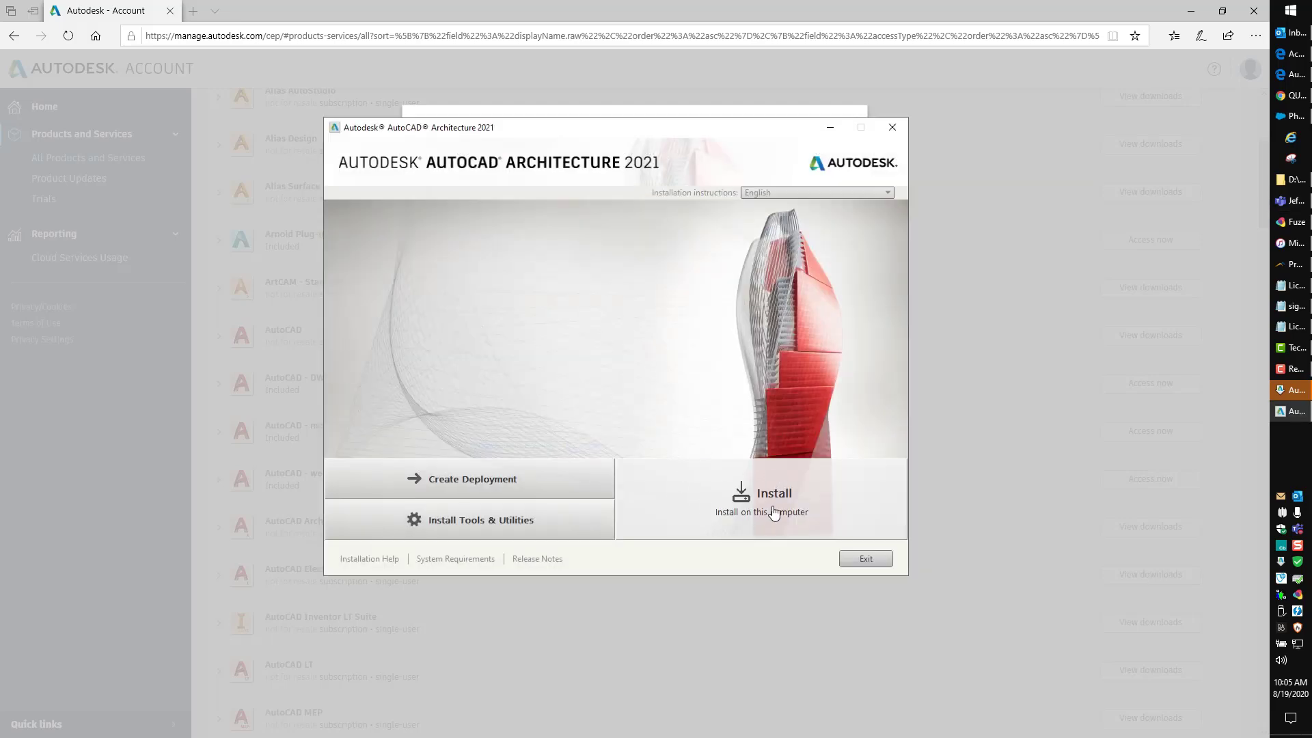
Start installing AutoCAD Architecture 2021 on this computer and accept the license agreement.
{"action": "left_click", "coordinate": [774, 510]}
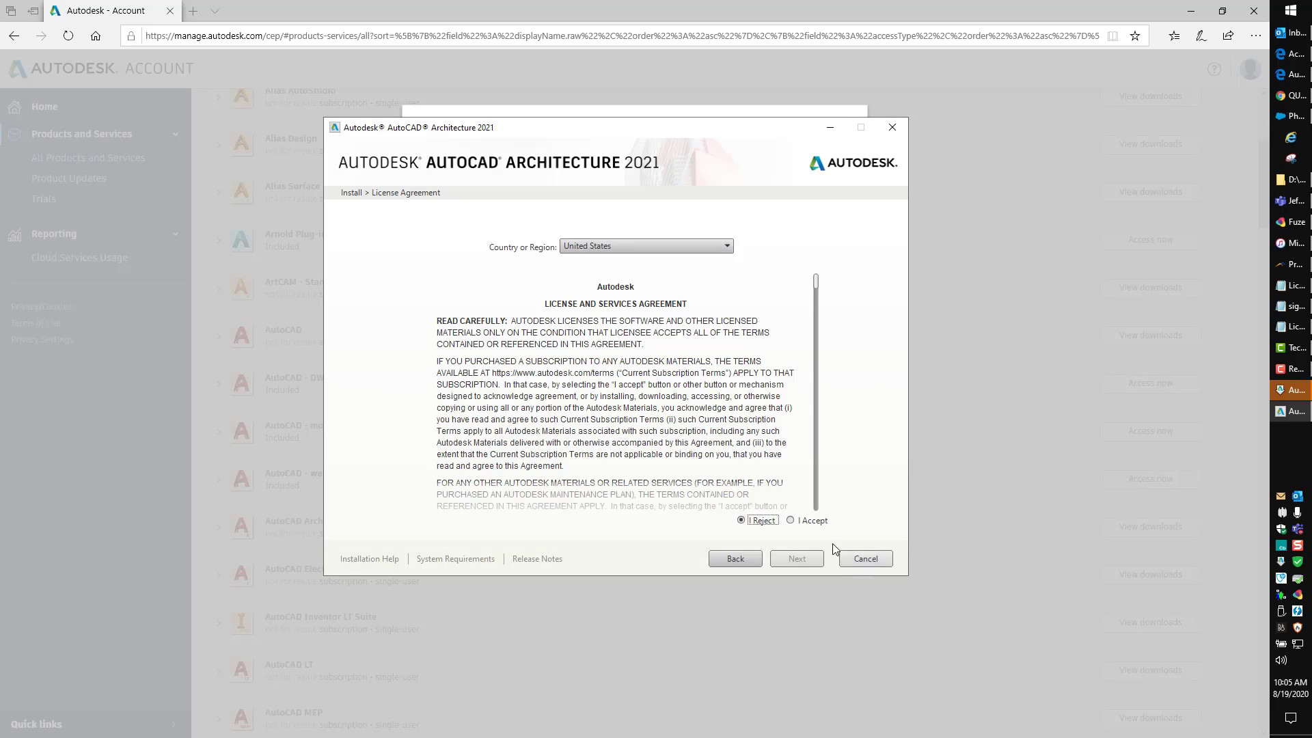
{"action": "left_click", "coordinate": [793, 521]}
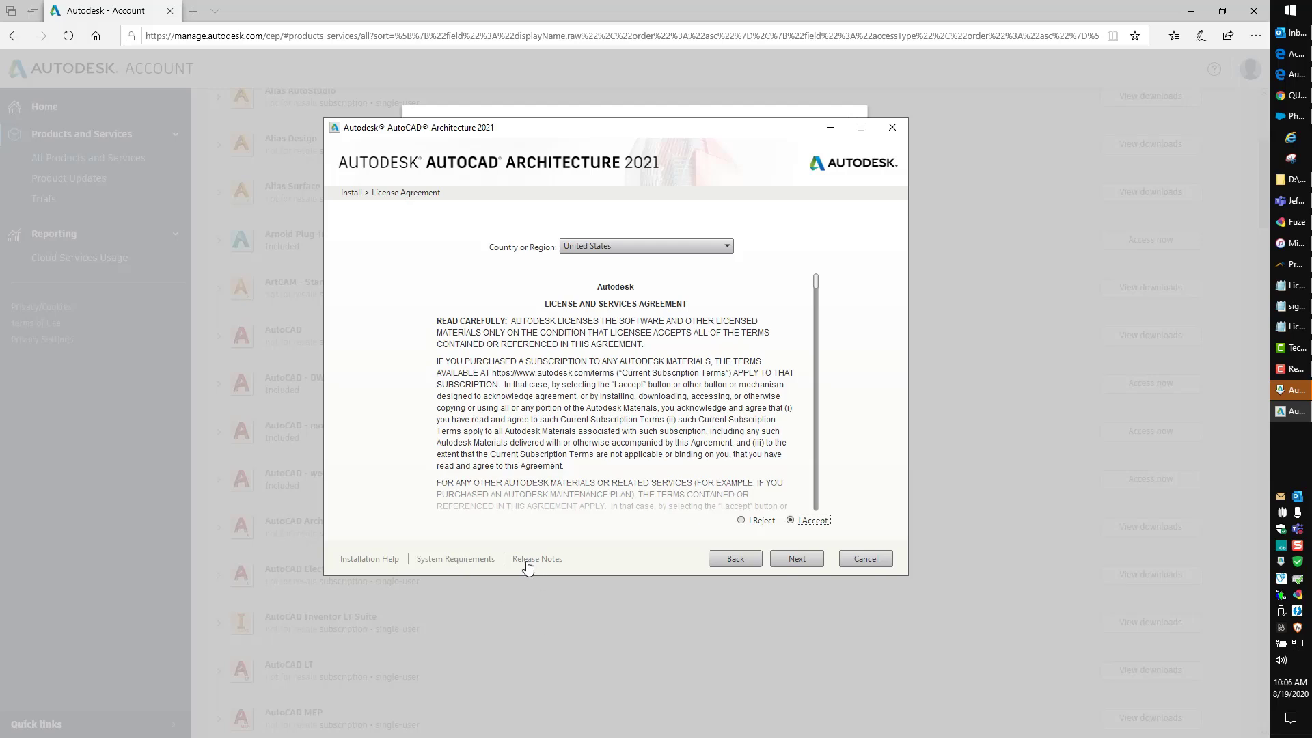
{"action": "left_click", "coordinate": [798, 559]}
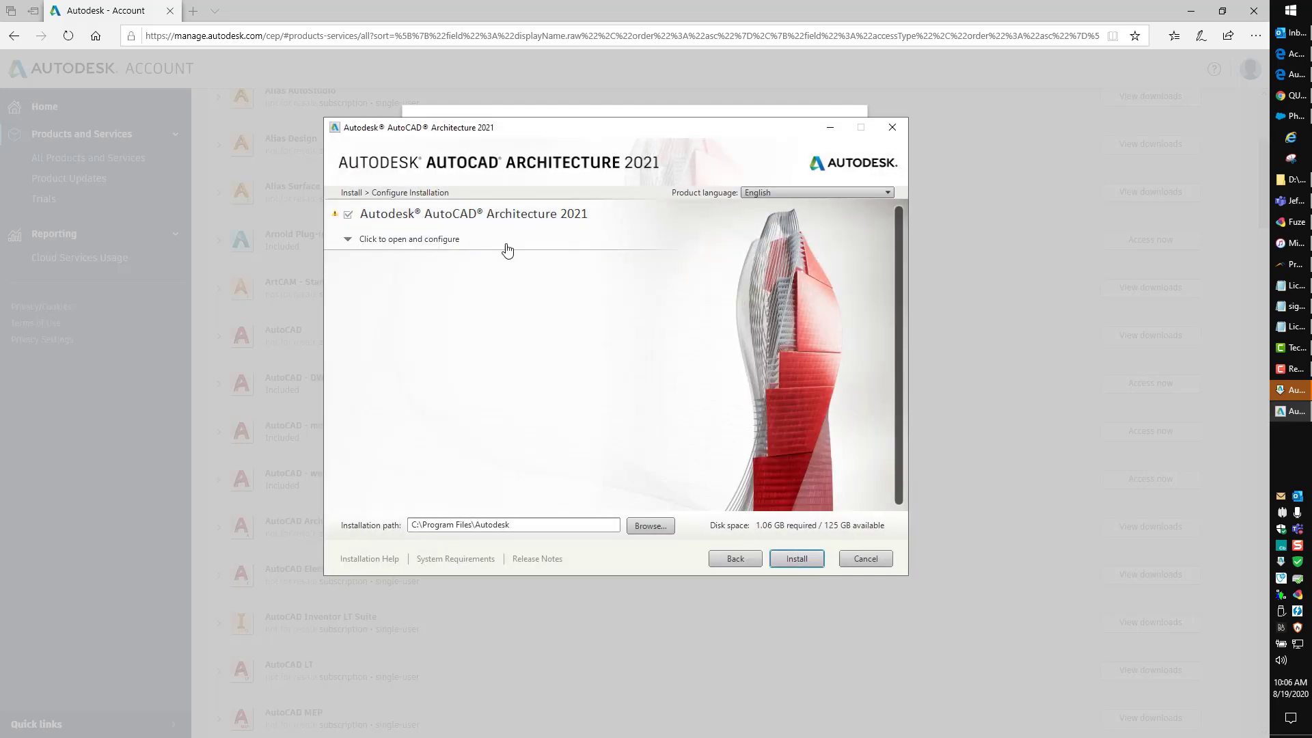
Include the optional Express Tools in the AutoCAD Architecture 2021 installation configuration.
{"action": "left_click", "coordinate": [349, 243]}
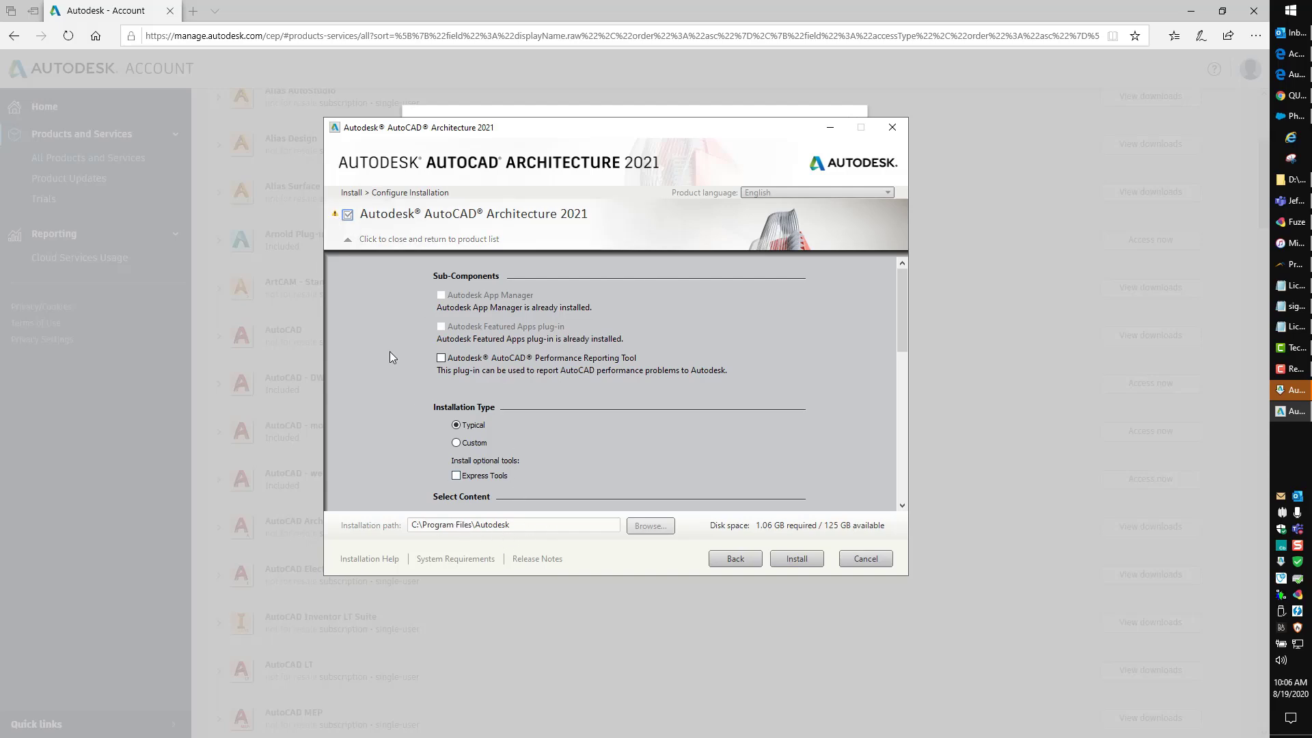
{"action": "left_click", "coordinate": [348, 240]}
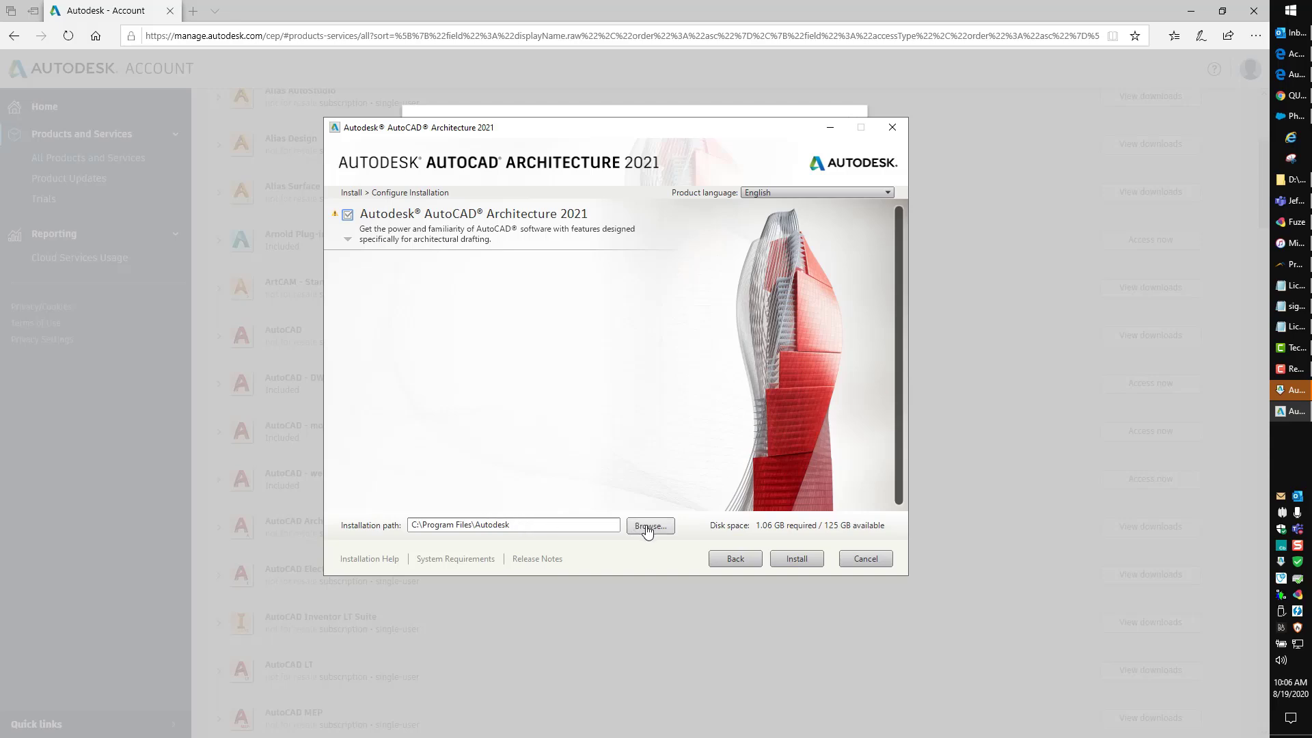
{"action": "left_click", "coordinate": [345, 244]}
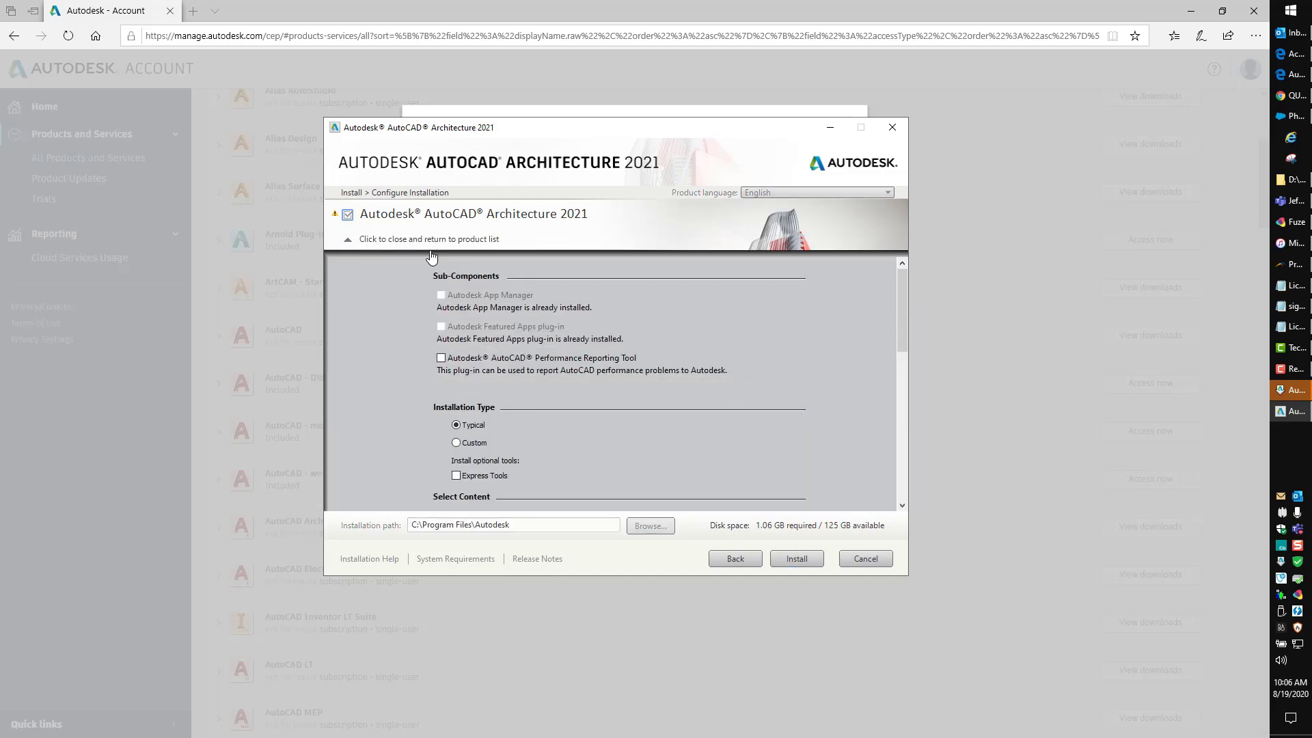
{"action": "scroll", "coordinate": [536, 285], "scroll_direction": "down", "scroll_amount": 1}
{"action": "scroll", "coordinate": [536, 286], "scroll_direction": "down", "scroll_amount": 1}
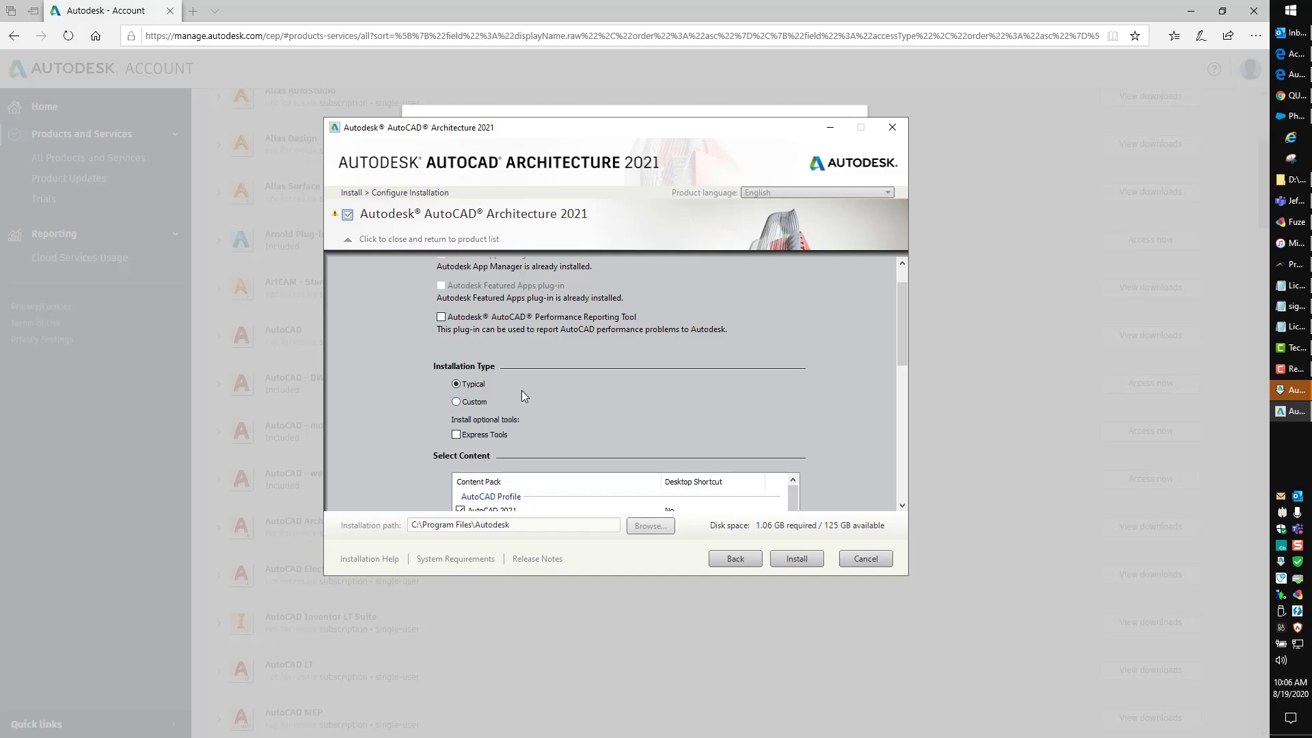
{"action": "scroll", "coordinate": [502, 369], "scroll_direction": "down", "scroll_amount": 1}
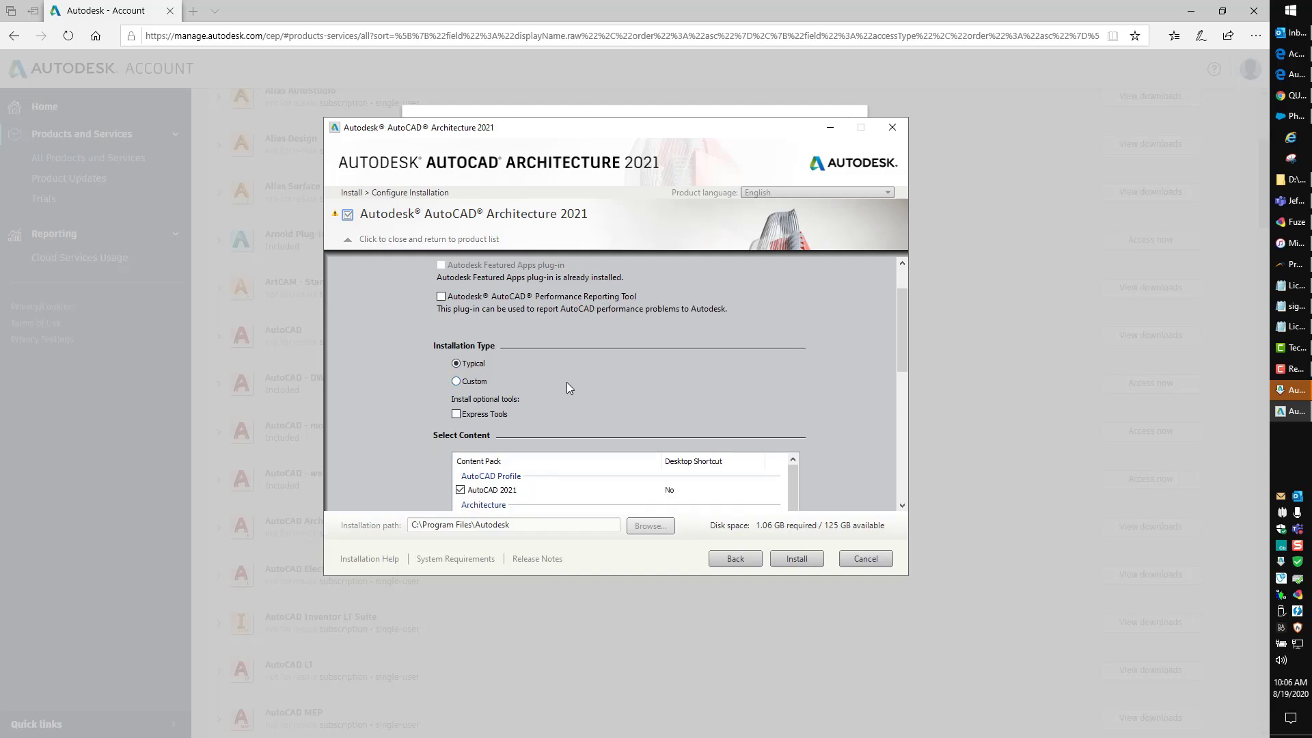
{"action": "scroll", "coordinate": [567, 383], "scroll_direction": "down", "scroll_amount": 1}
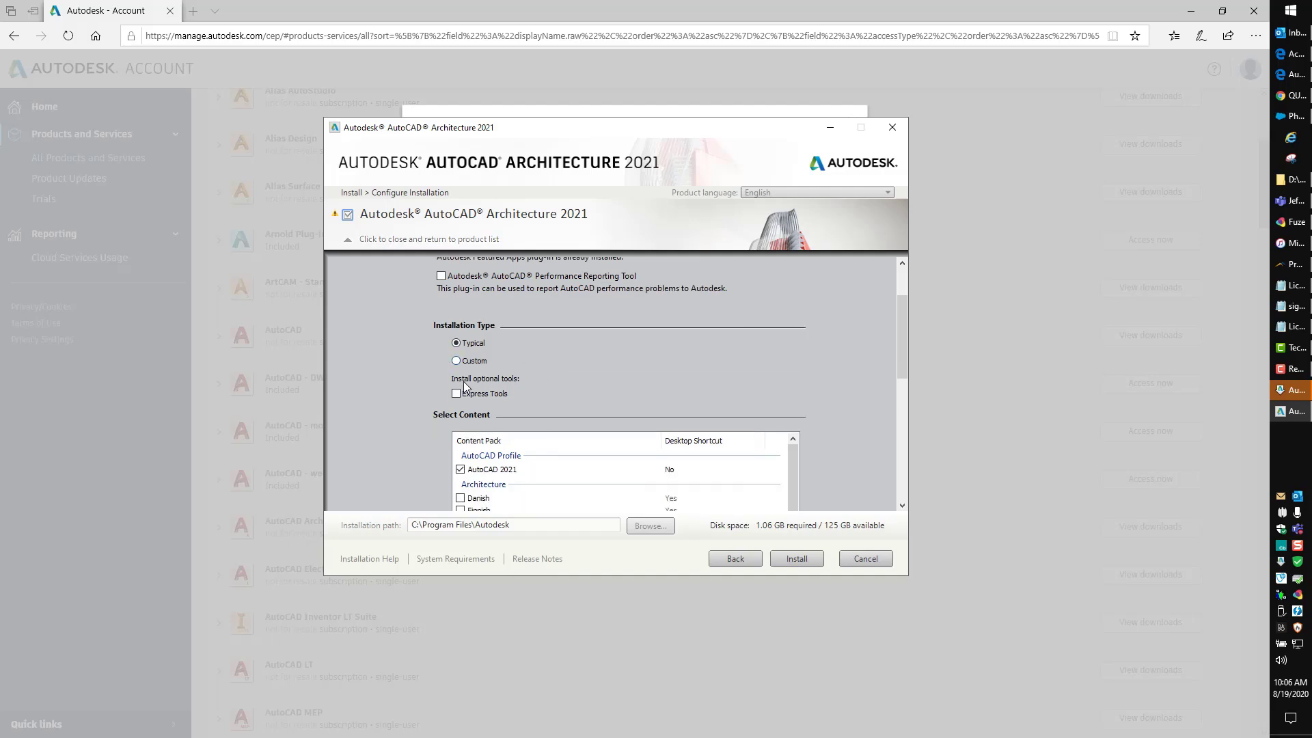
{"action": "left_click", "coordinate": [457, 395]}
Set the desktop shortcut option for the Global content pack to No.
{"action": "scroll", "coordinate": [523, 359], "scroll_direction": "down", "scroll_amount": 3}
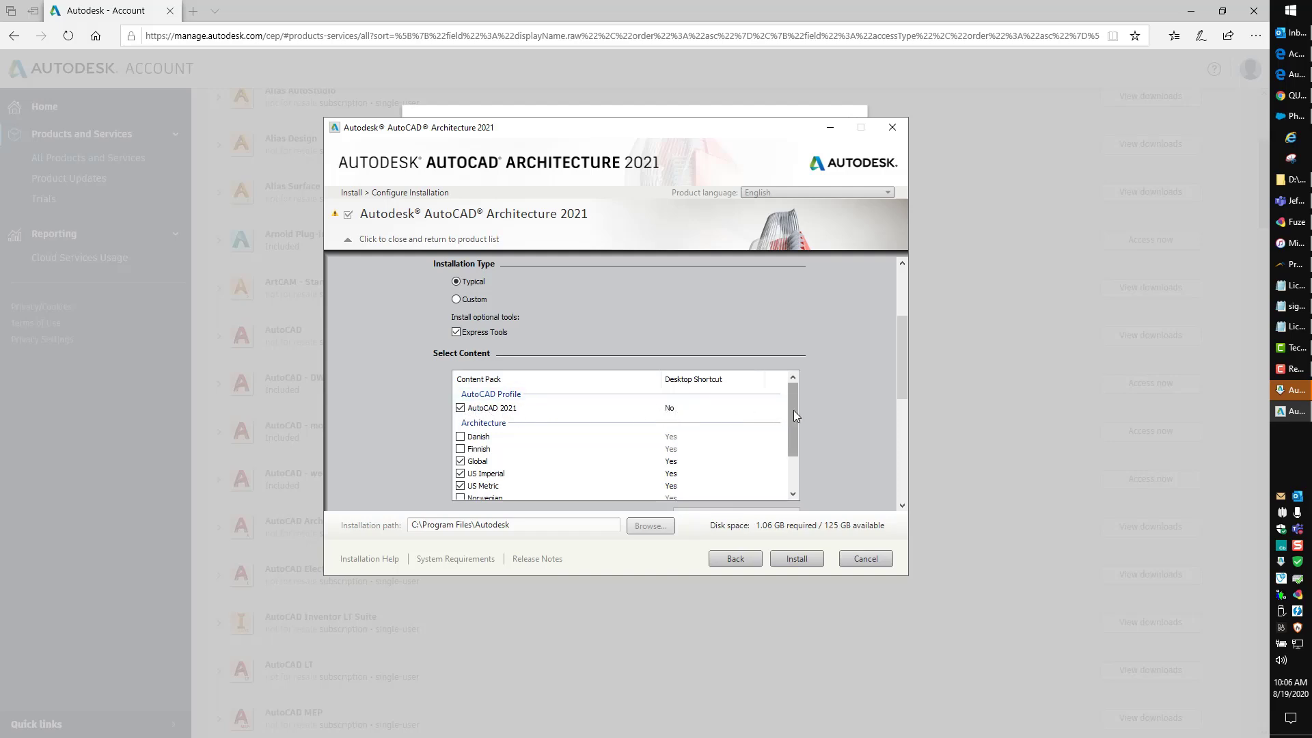
{"action": "scroll", "coordinate": [793, 410], "scroll_direction": "down", "scroll_amount": 1}
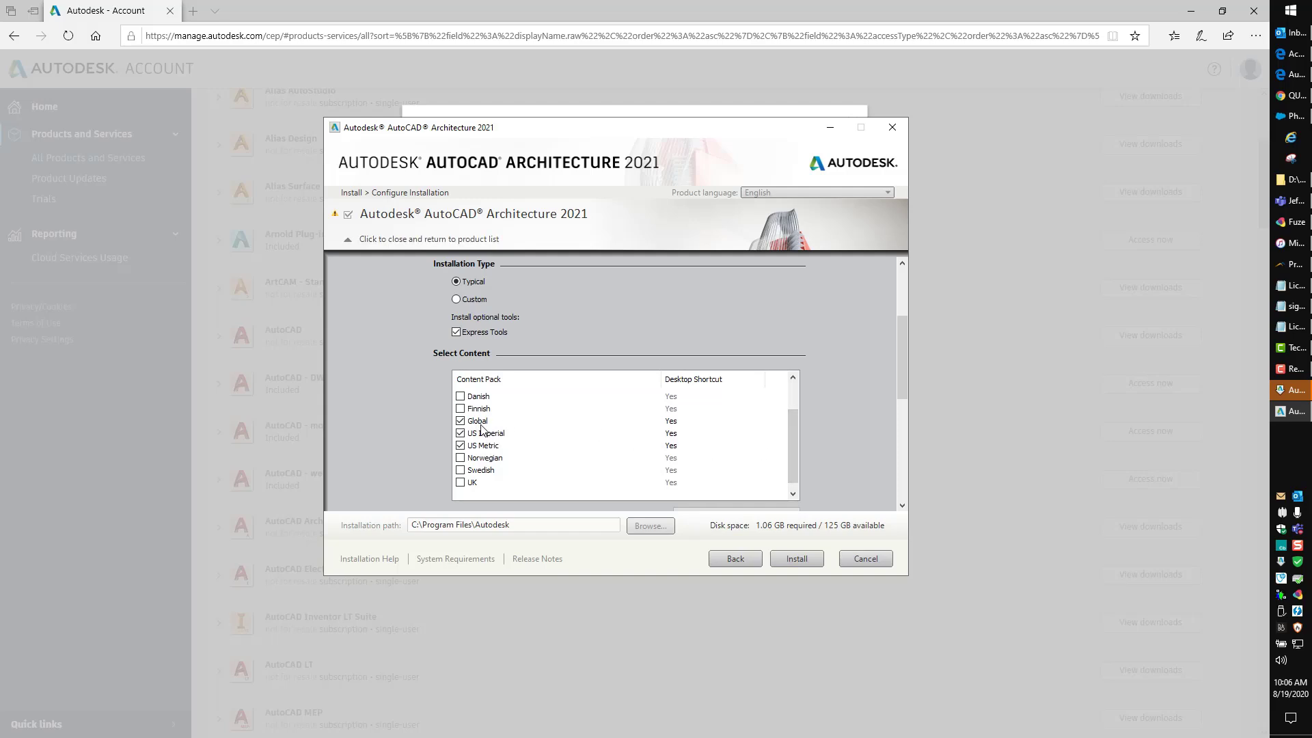
{"action": "left_click", "coordinate": [669, 423]}
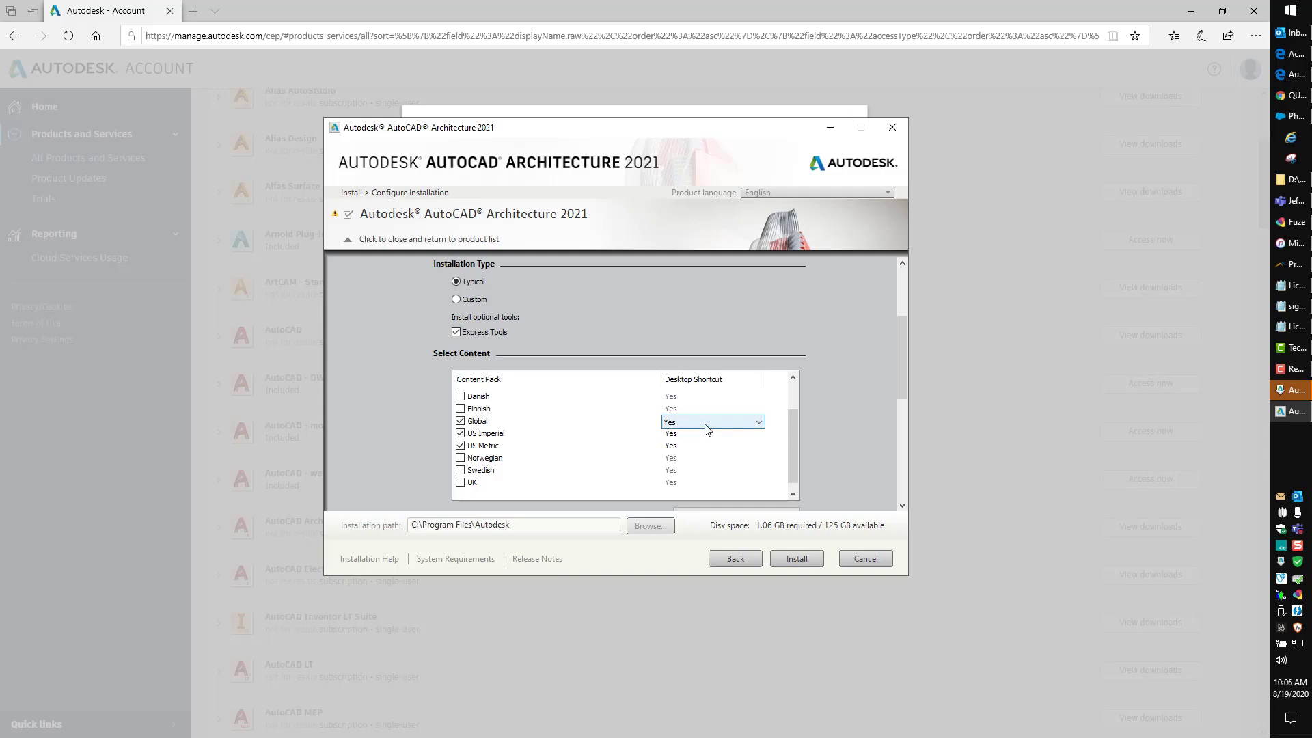
{"action": "left_click", "coordinate": [704, 424]}
{"action": "left_click", "coordinate": [702, 435]}
Review the remaining content packs, Content Browser library and configurable folder options, and close the product configuration.
{"action": "scroll", "coordinate": [489, 420], "scroll_direction": "up", "scroll_amount": 2}
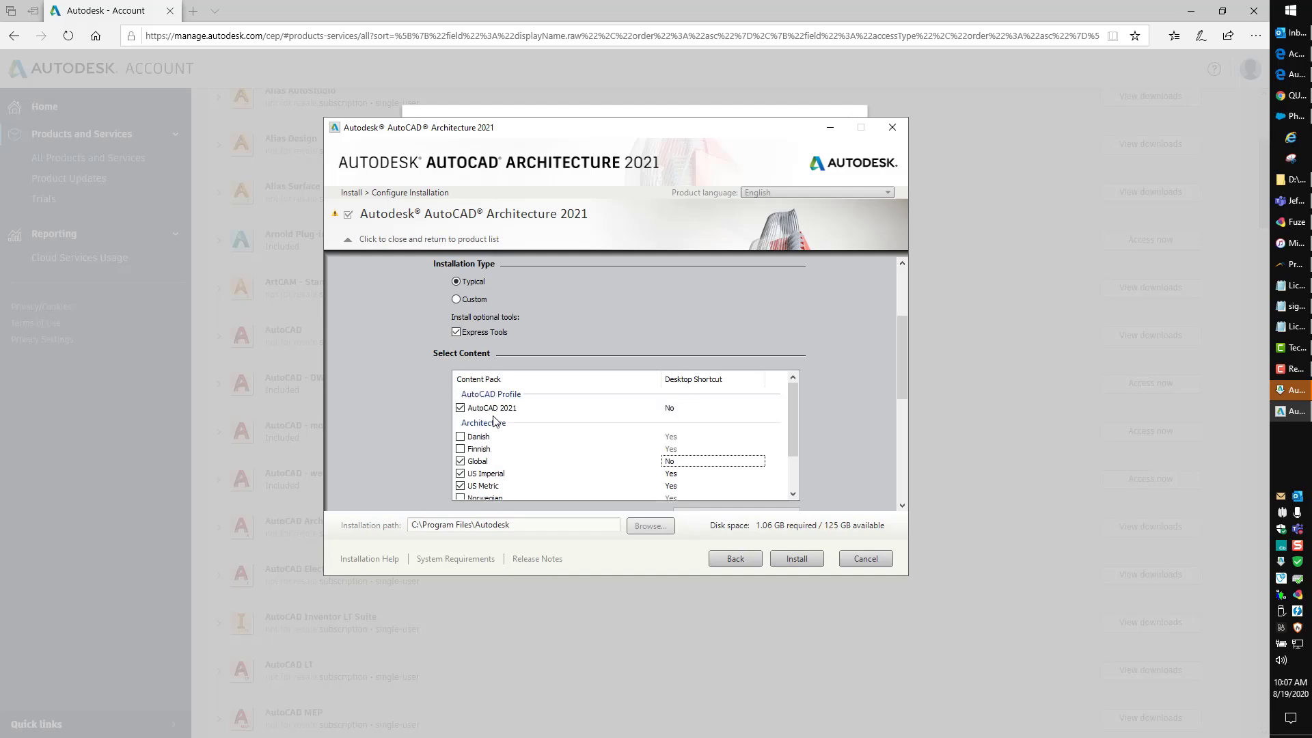
{"action": "scroll", "coordinate": [488, 441], "scroll_direction": "down", "scroll_amount": 2}
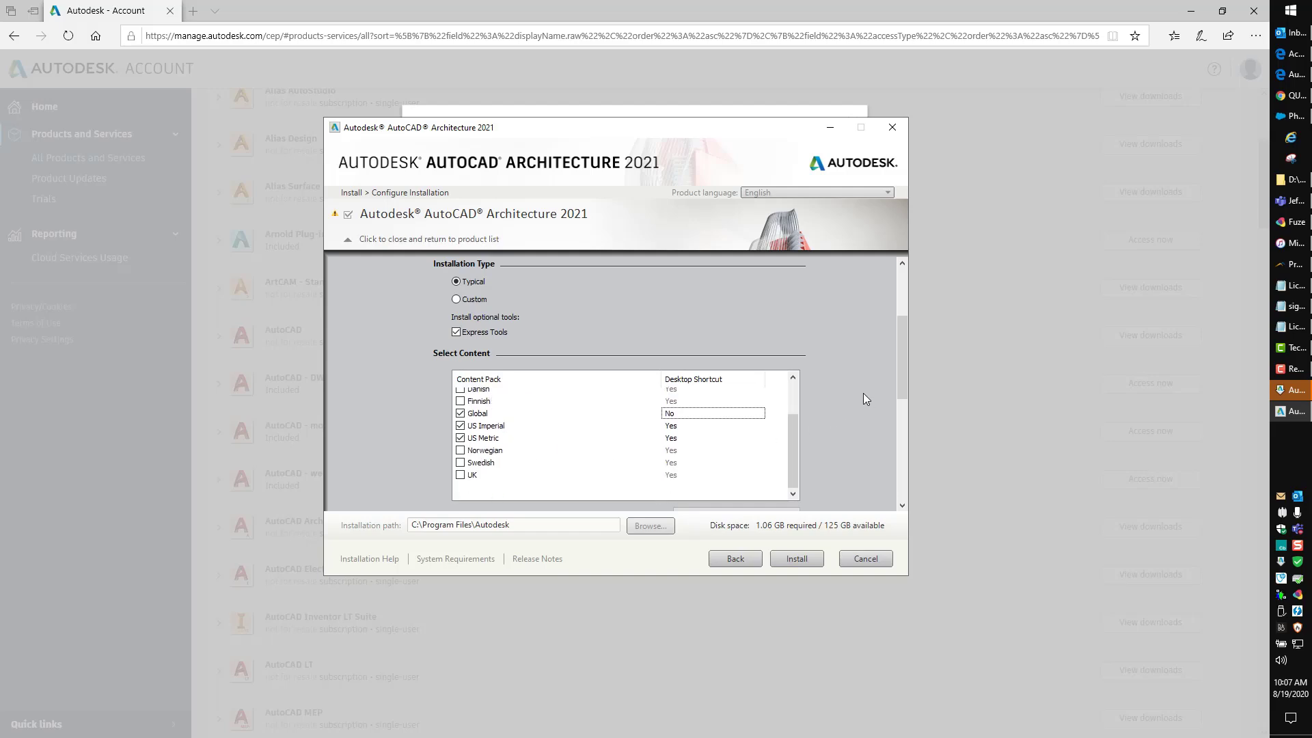
{"action": "scroll", "coordinate": [852, 390], "scroll_direction": "down", "scroll_amount": 5}
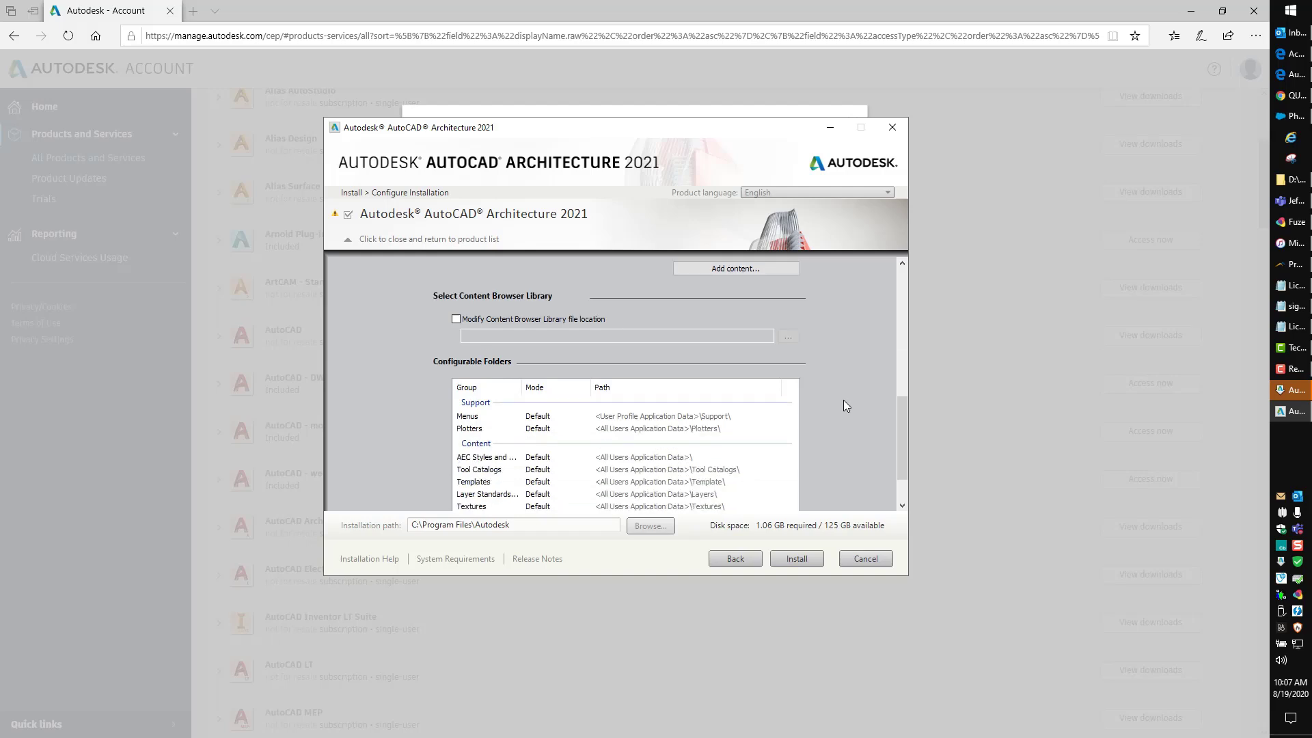
{"action": "scroll", "coordinate": [844, 406], "scroll_direction": "down", "scroll_amount": 1}
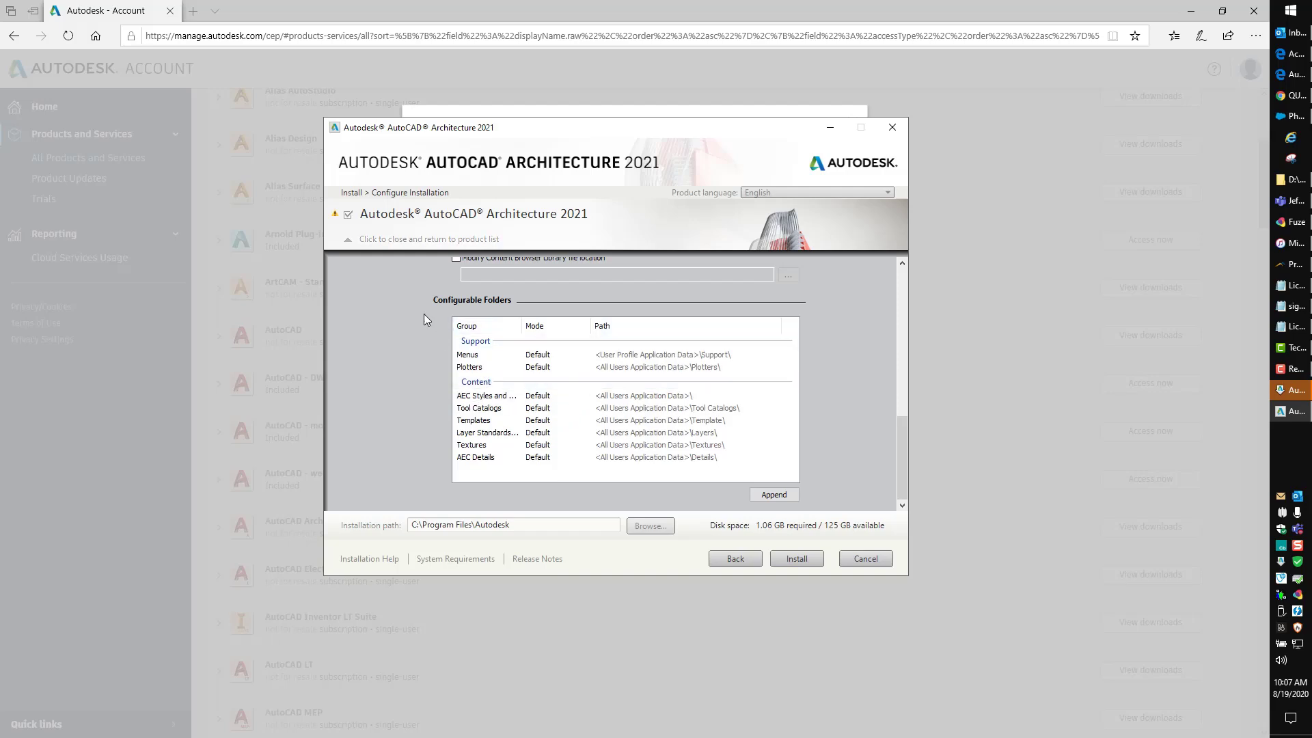
{"action": "left_click", "coordinate": [348, 242]}
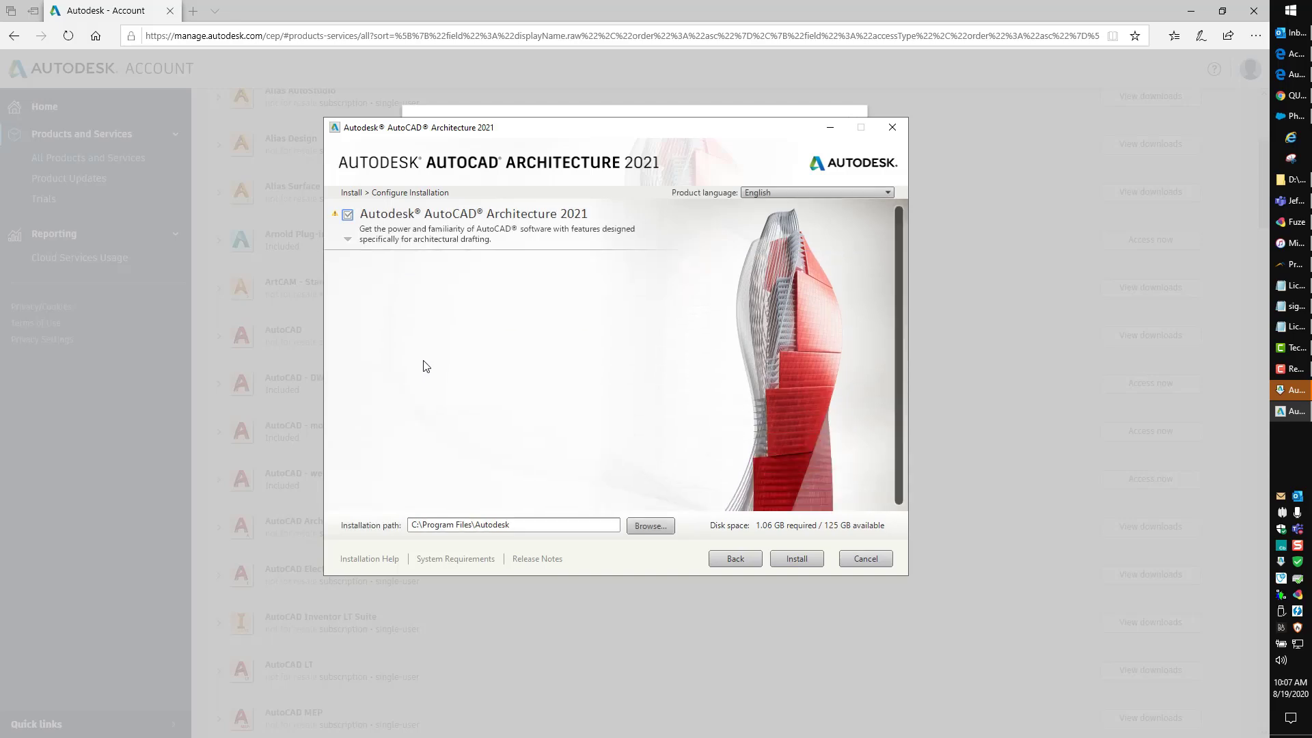
Install AutoCAD Architecture 2021 and finish the setup without restarting the system.
{"action": "left_click", "coordinate": [798, 560]}
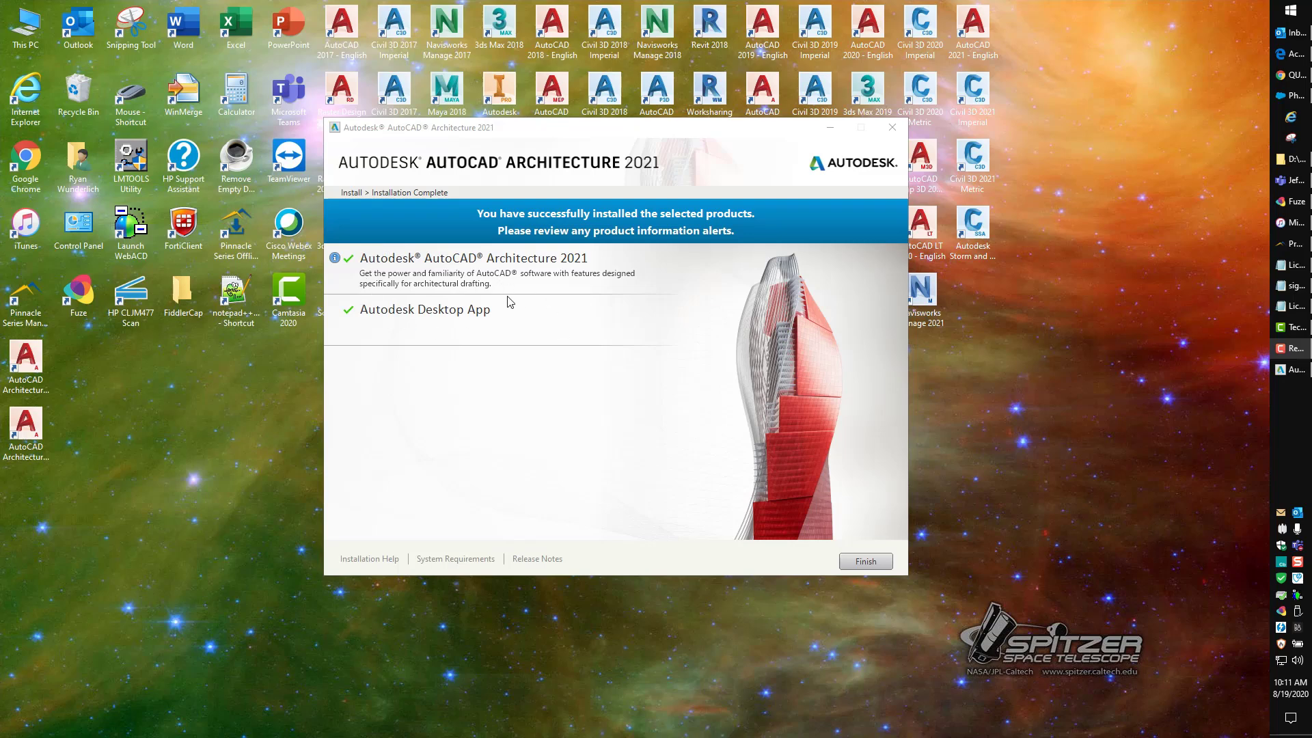
{"action": "left_click", "coordinate": [870, 564]}
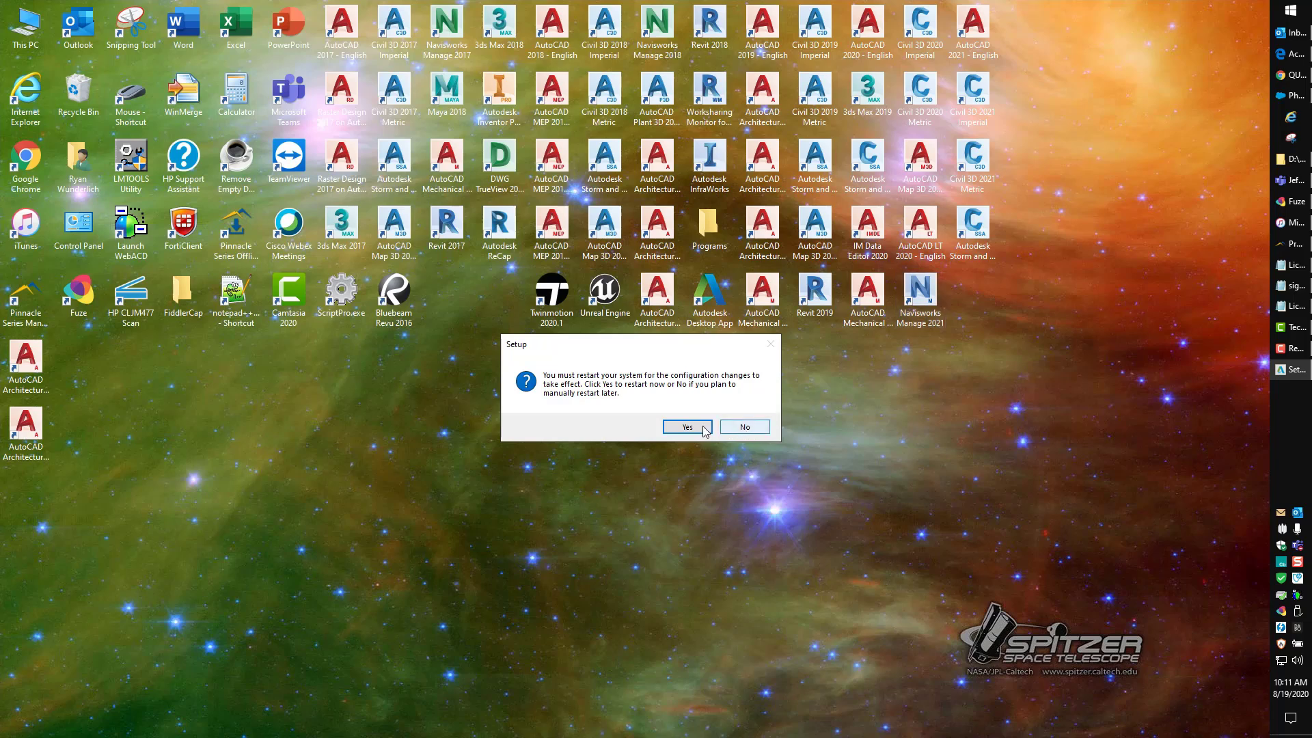
{"action": "left_click", "coordinate": [743, 427]}
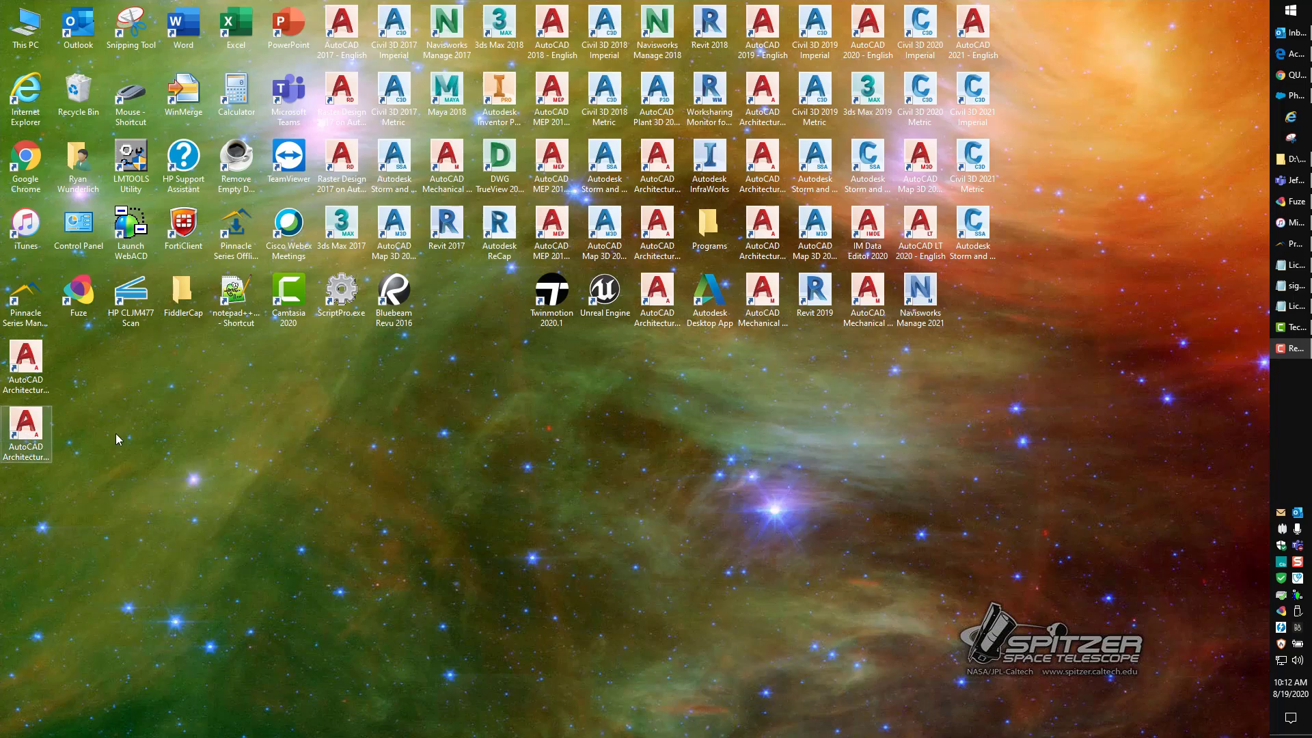
Move the two new AutoCAD Architecture 2021 desktop shortcuts below the existing Autodesk program icons.
{"action": "left_click_drag", "start_coordinate": [118, 439], "coordinate": [634, 373]}
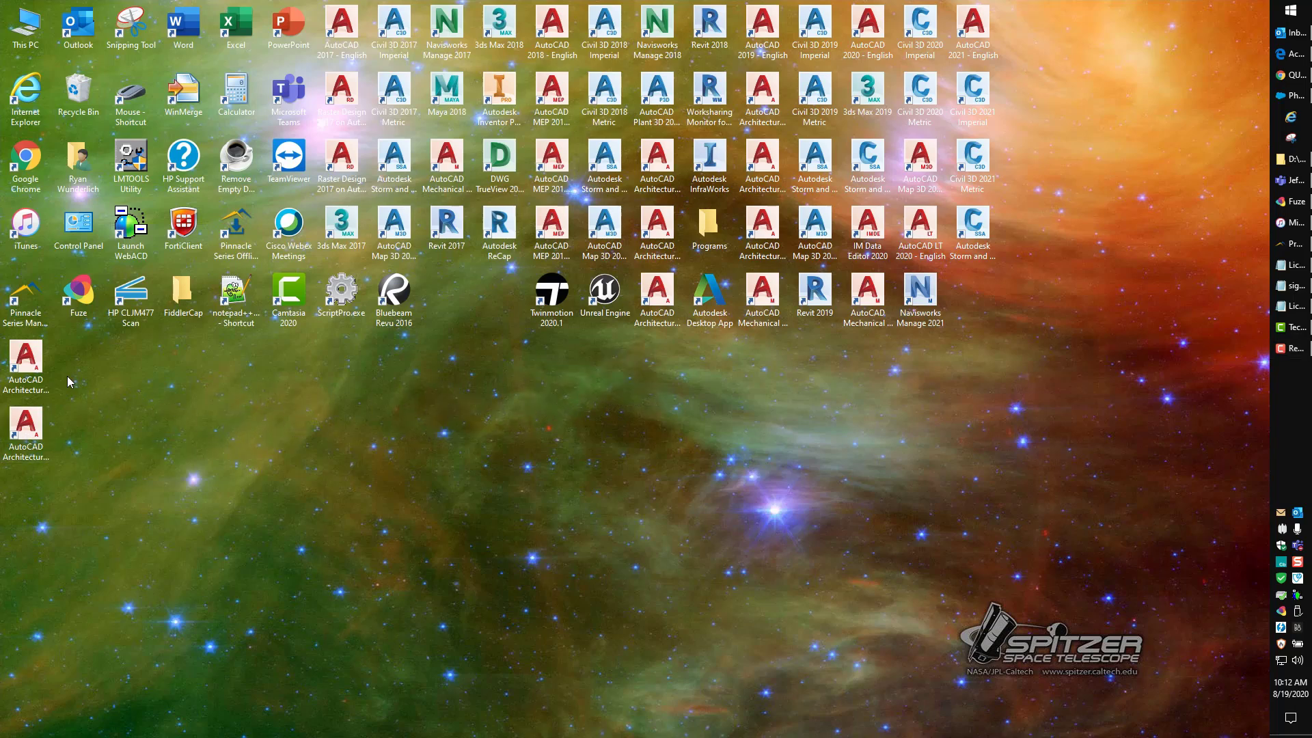
{"action": "left_click_drag", "start_coordinate": [27, 359], "coordinate": [711, 377]}
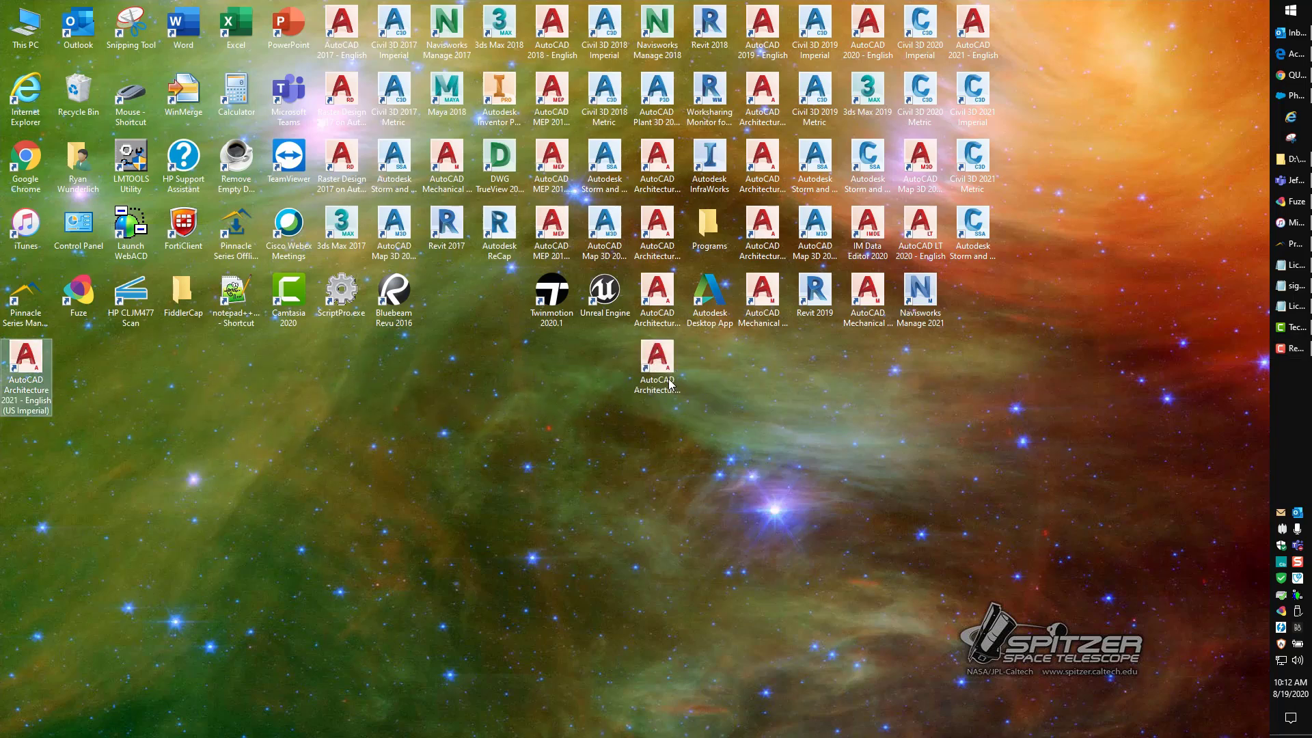
Launch AutoCAD Architecture 2021 - English (US Imperial) from its desktop shortcut.
{"action": "left_click", "coordinate": [655, 377]}
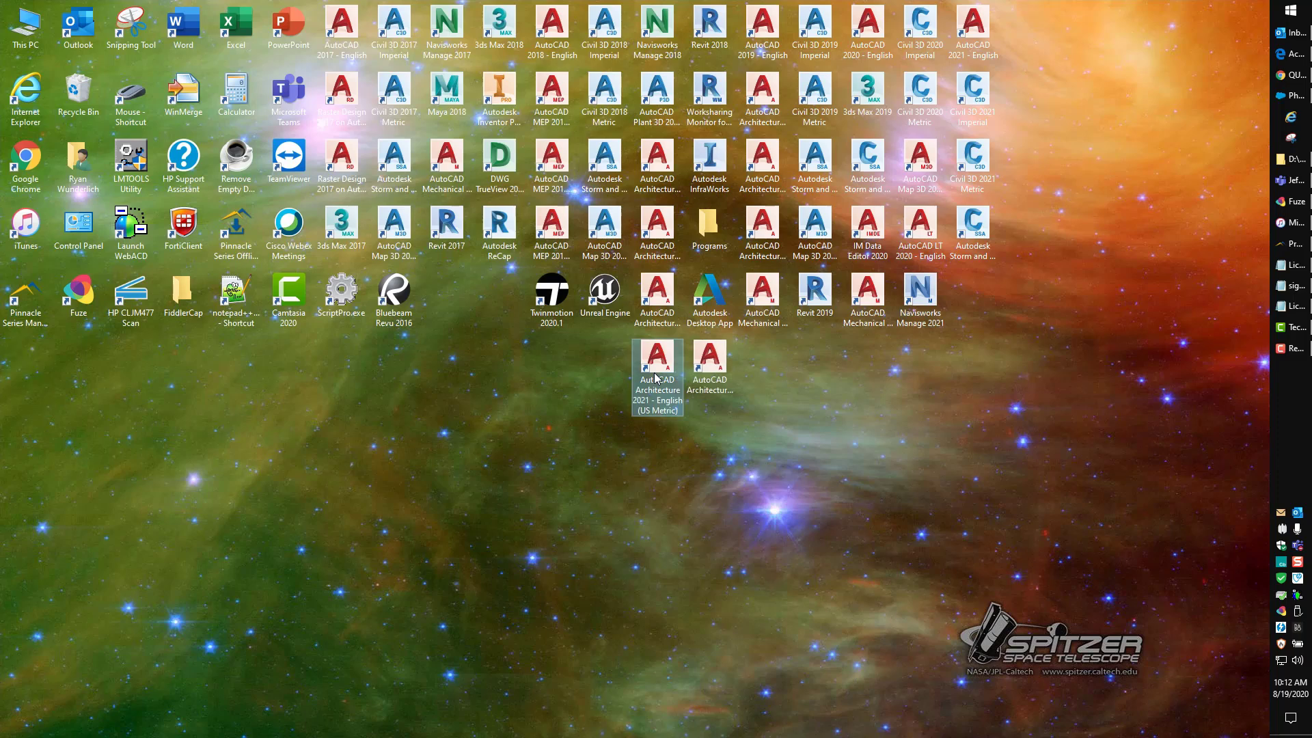
{"action": "left_click", "coordinate": [710, 362]}
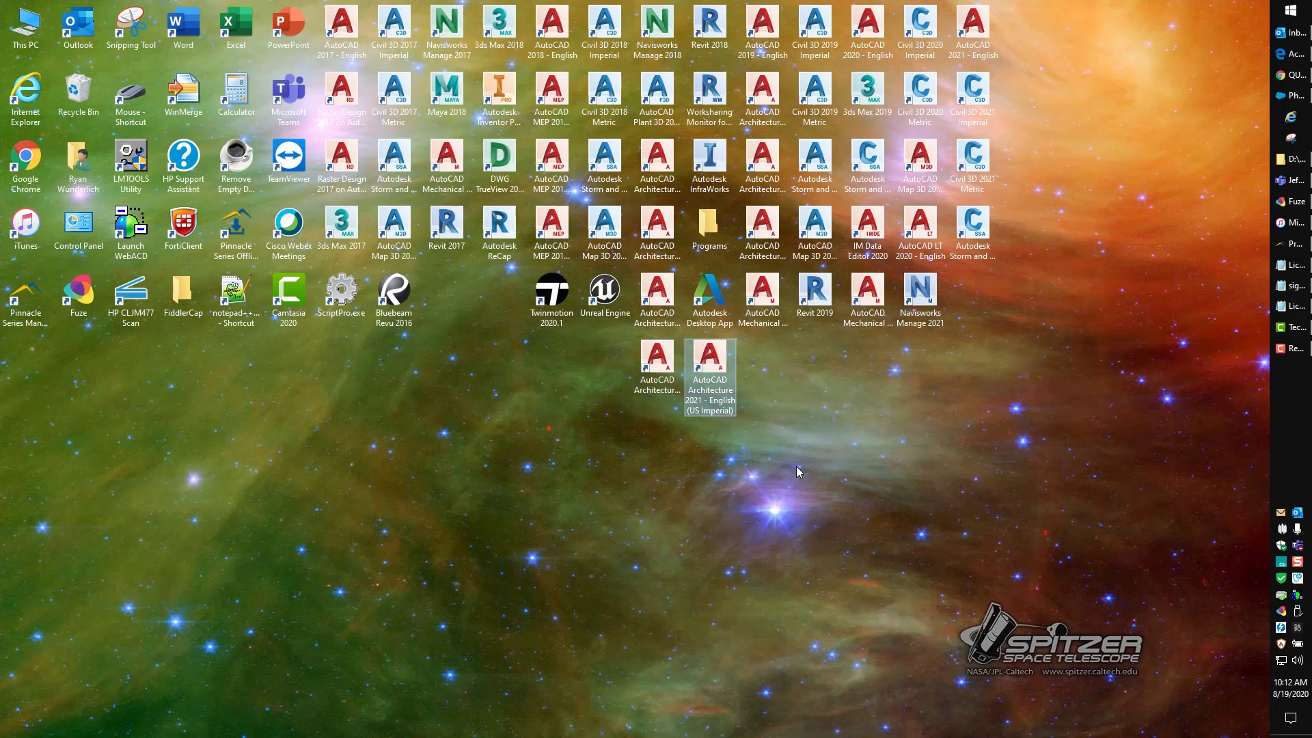
{"action": "double_click", "coordinate": [723, 371]}
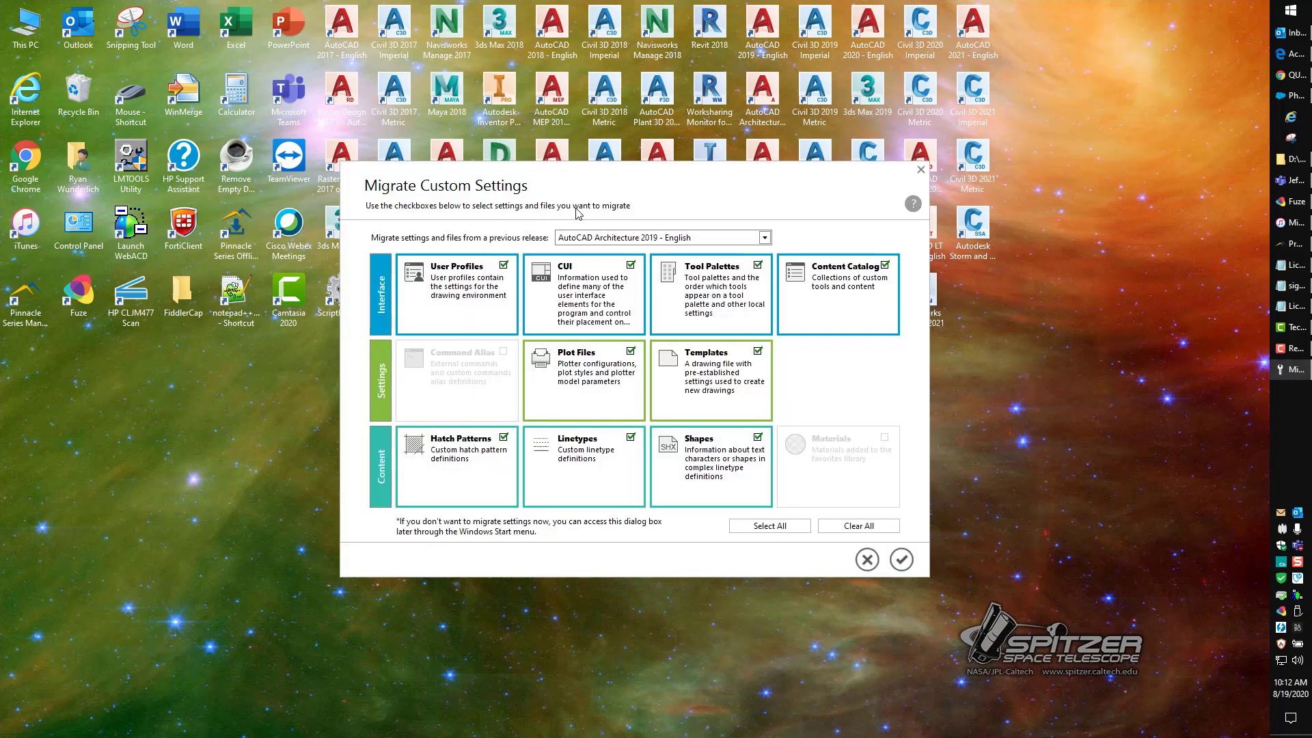
Migrate the custom settings from AutoCAD Architecture 2019 - English, leaving out the CUI settings.
{"action": "left_click", "coordinate": [680, 239]}
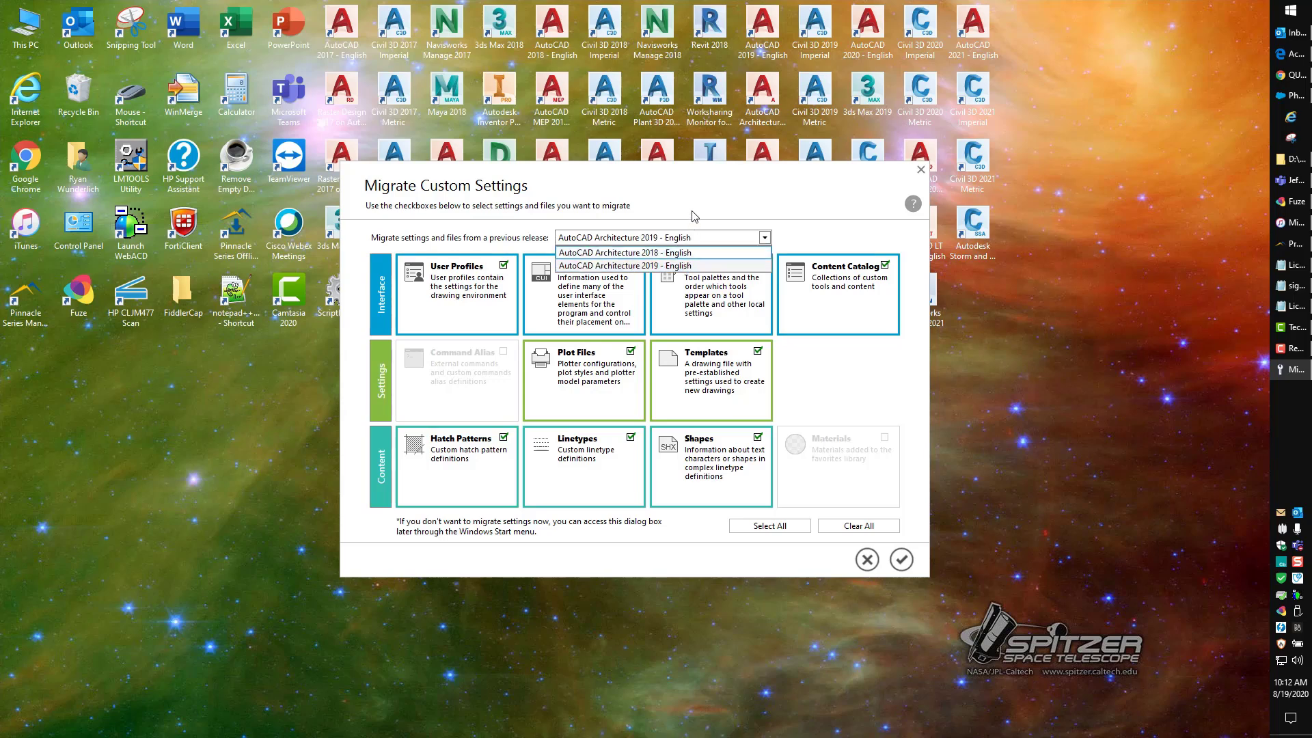
{"action": "left_click", "coordinate": [695, 216]}
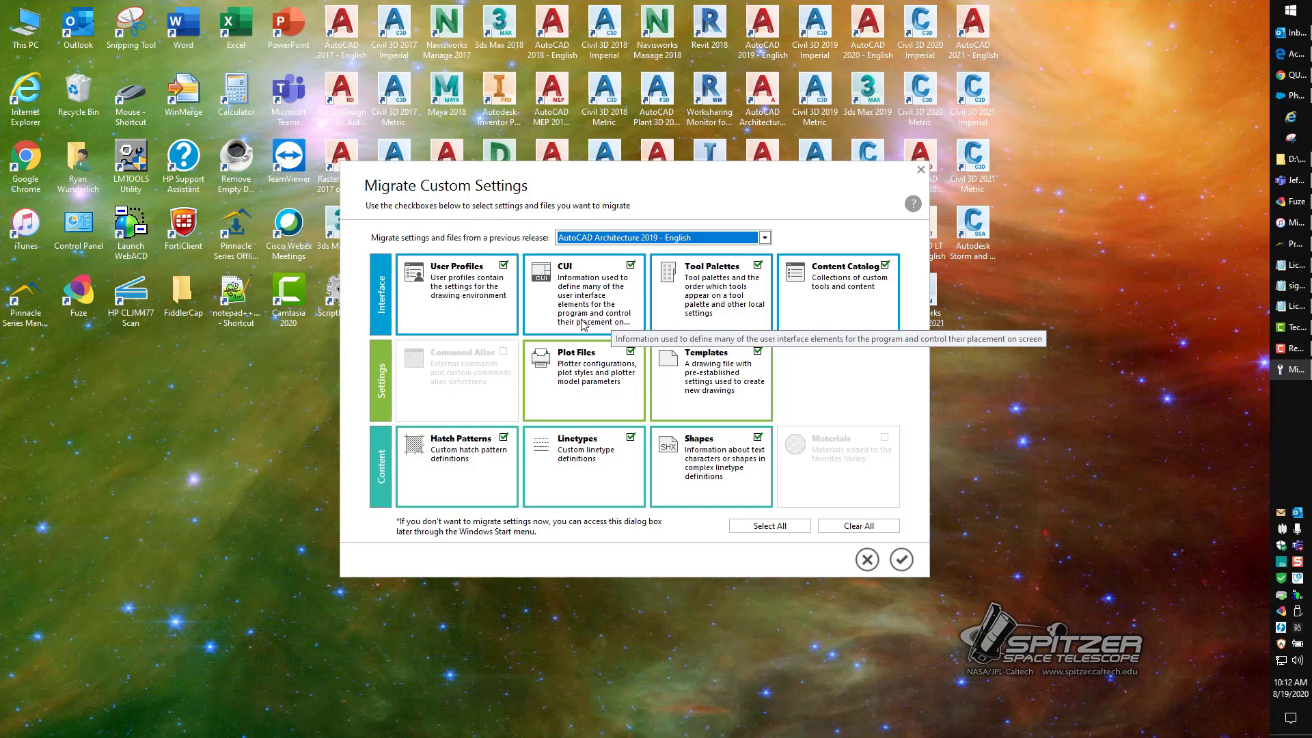
{"action": "left_click", "coordinate": [631, 267]}
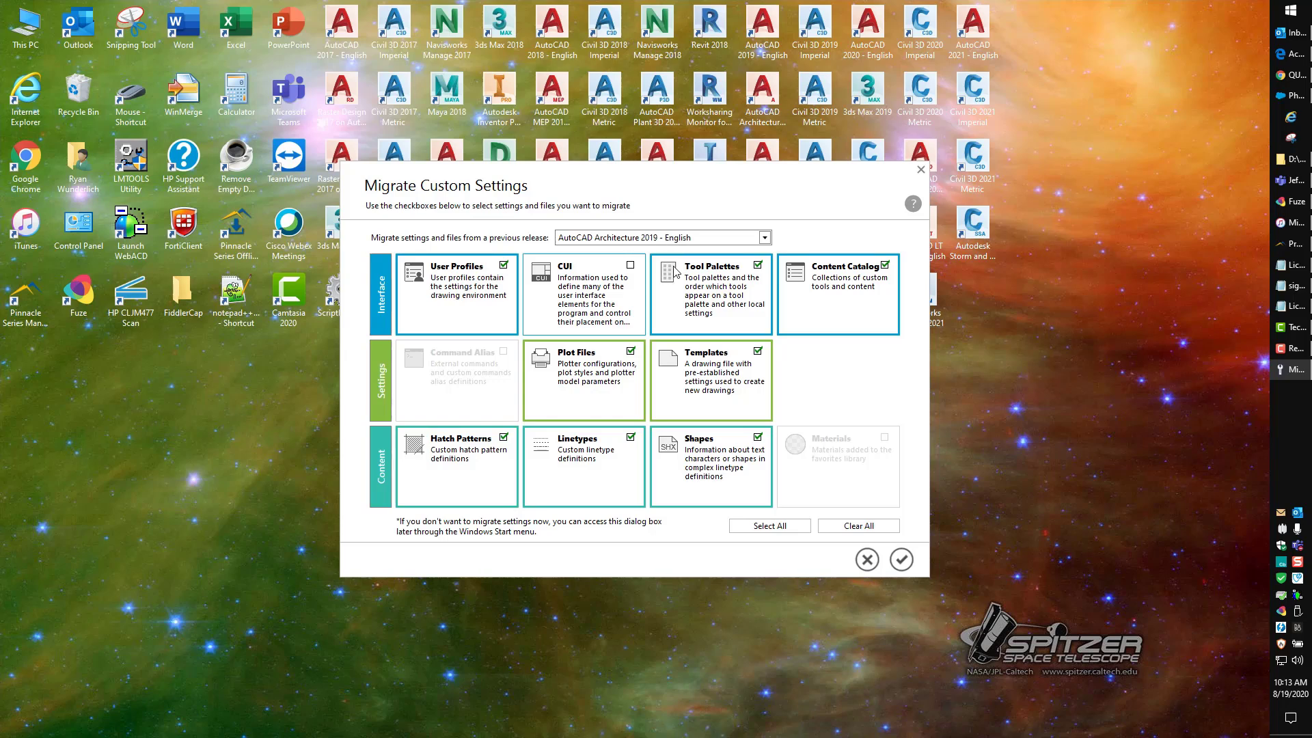
{"action": "left_click", "coordinate": [902, 560]}
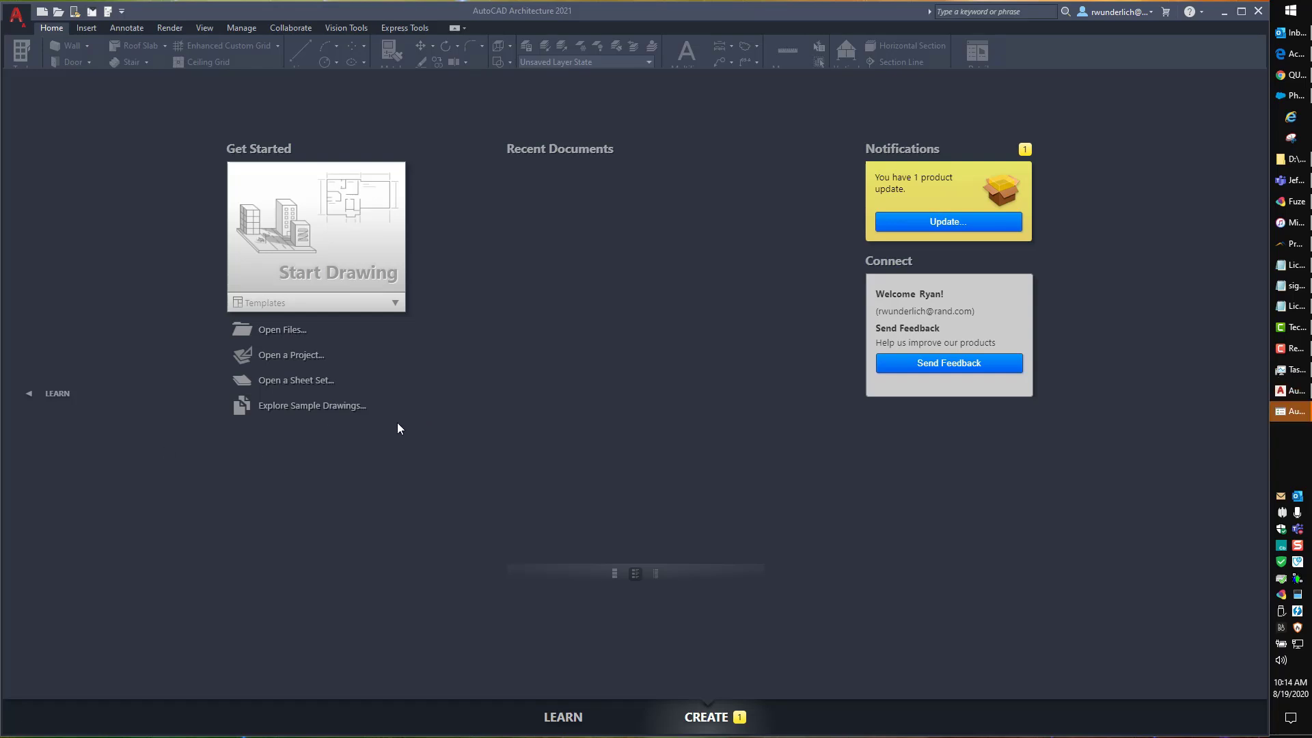
Check the About AutoCAD Architecture 2021 information, its license details and the signed-in account's options.
{"action": "left_click", "coordinate": [1202, 12]}
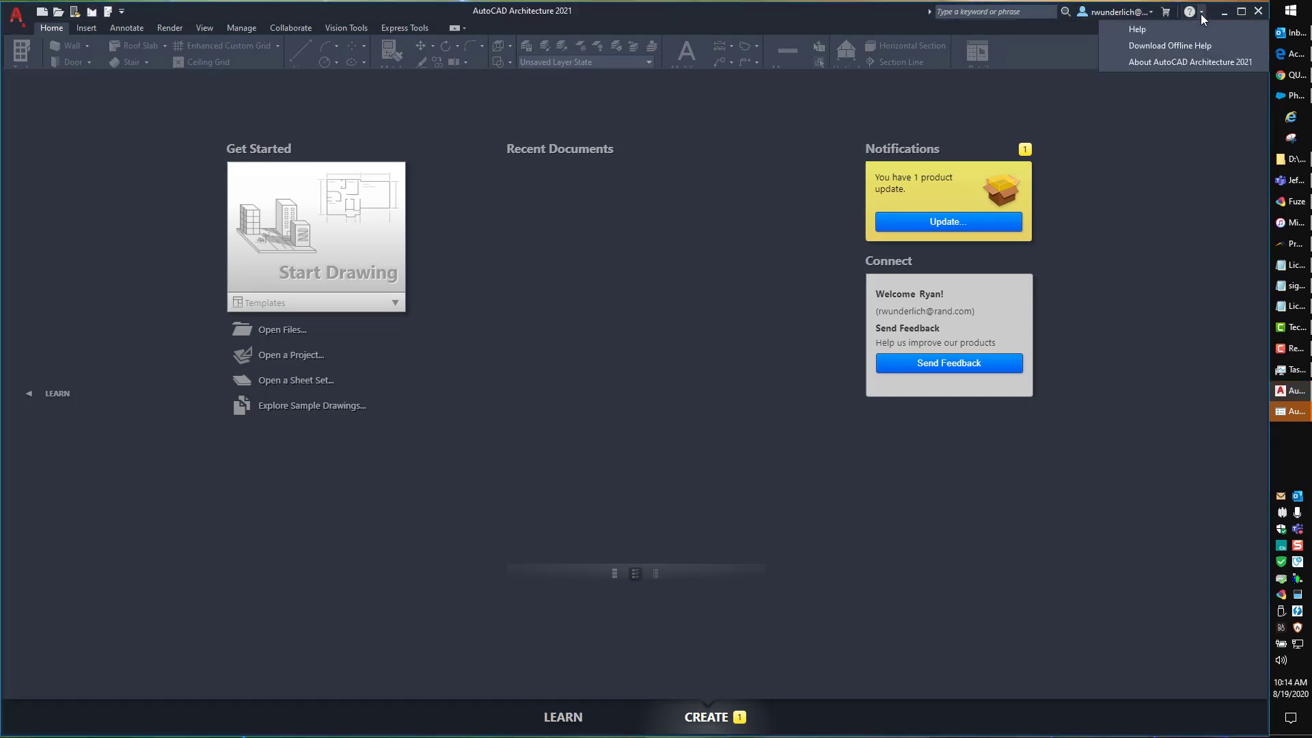
{"action": "left_click", "coordinate": [1166, 63]}
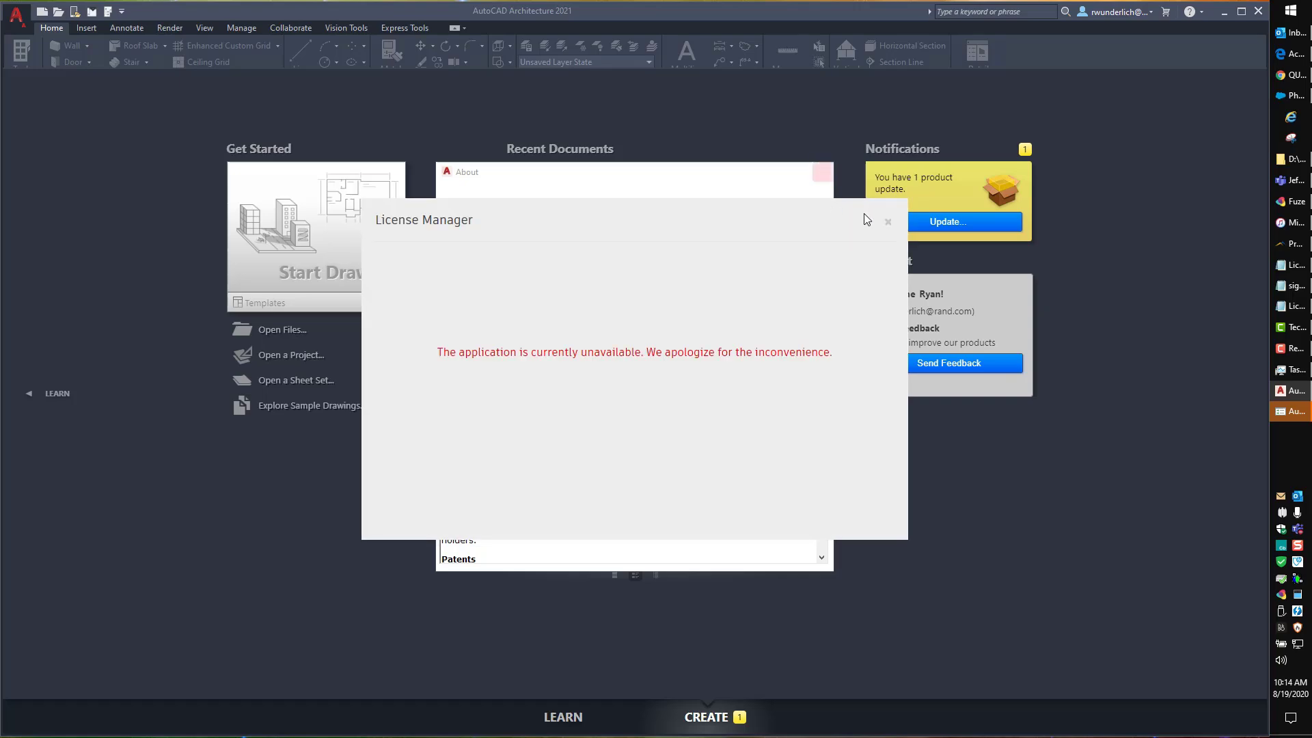
{"action": "left_click", "coordinate": [887, 224]}
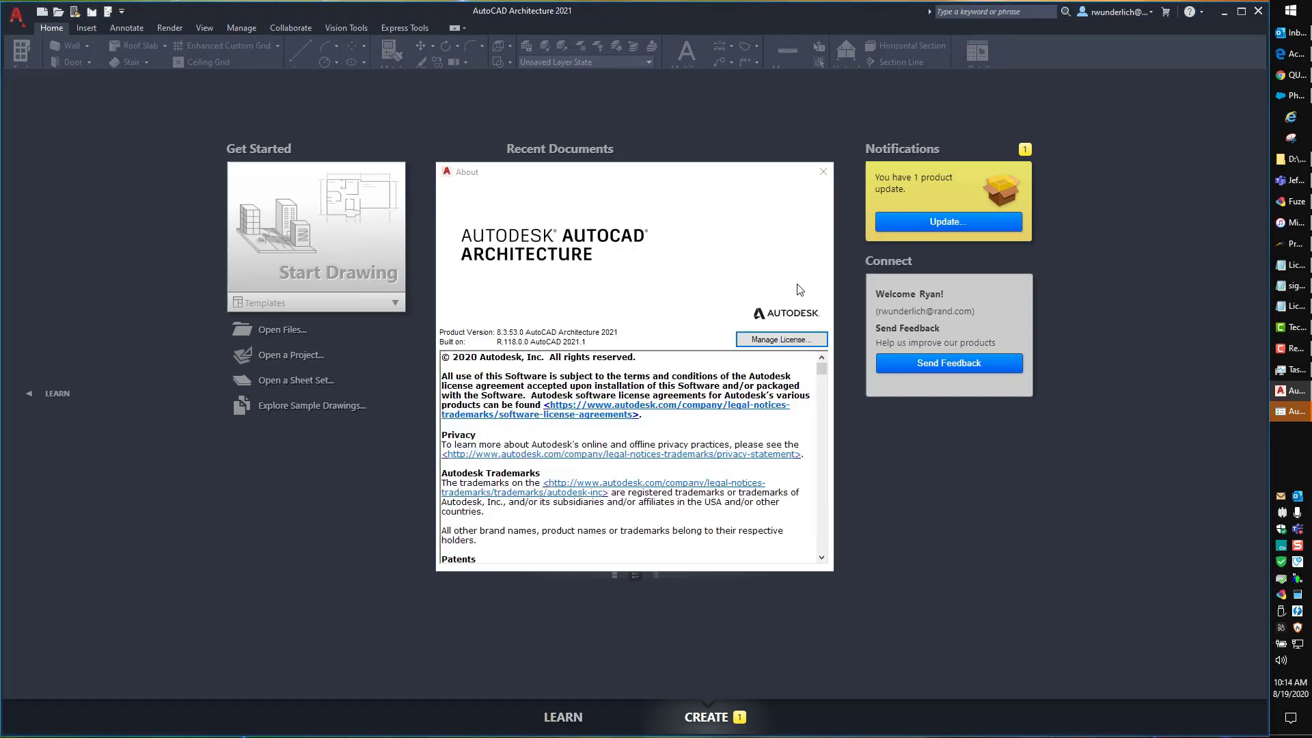
{"action": "left_click", "coordinate": [823, 171]}
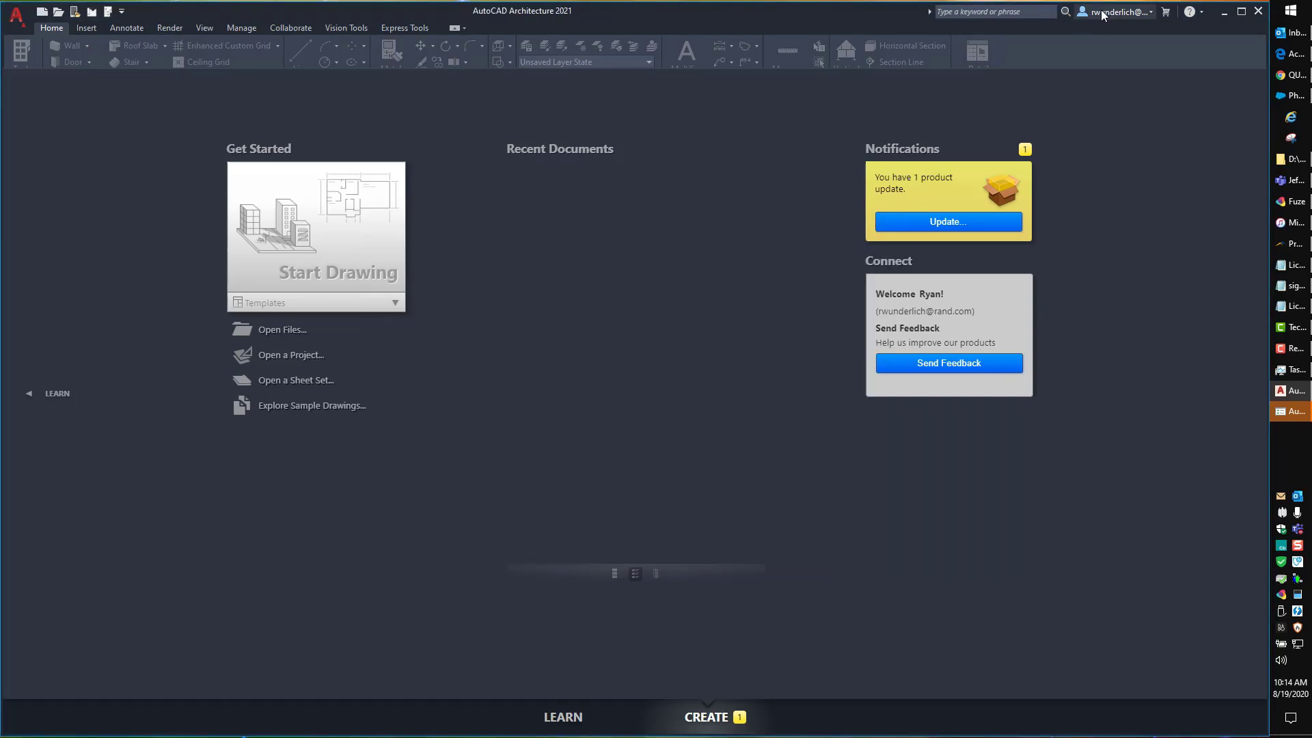
{"action": "left_click", "coordinate": [1100, 15]}
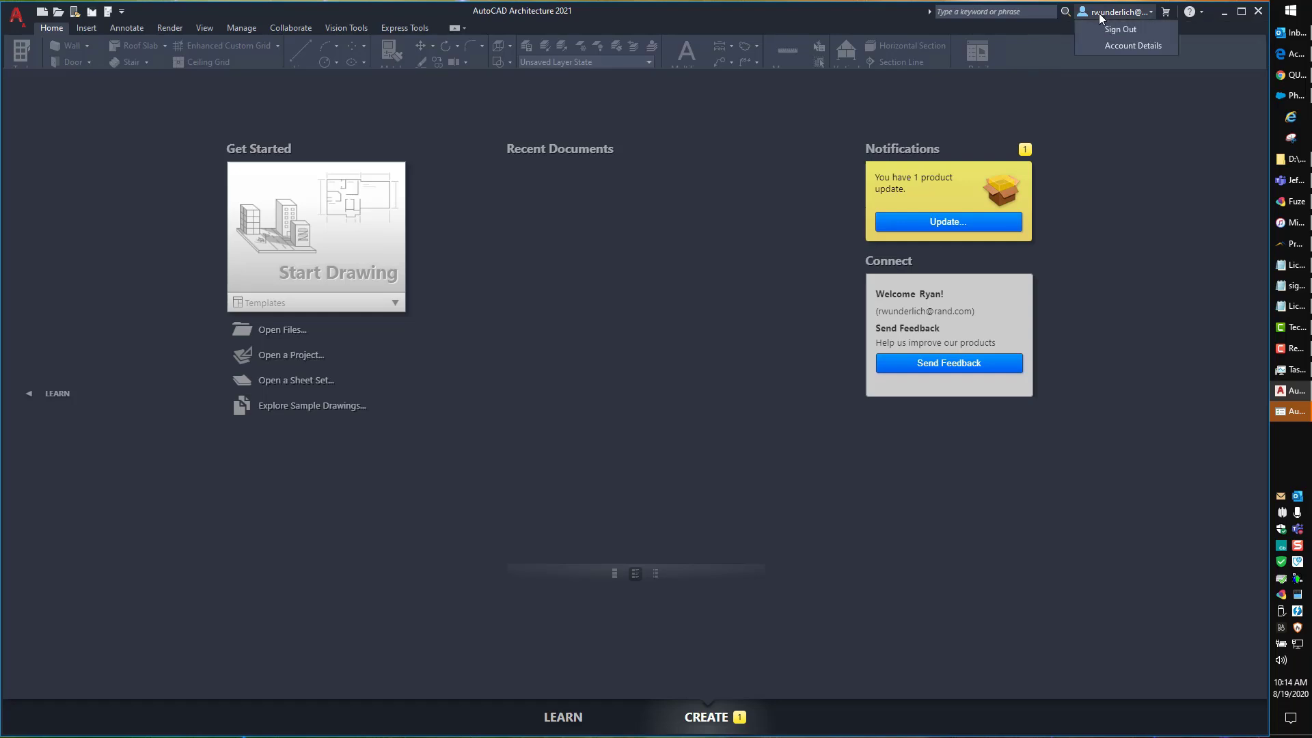
{"action": "left_click", "coordinate": [1097, 44]}
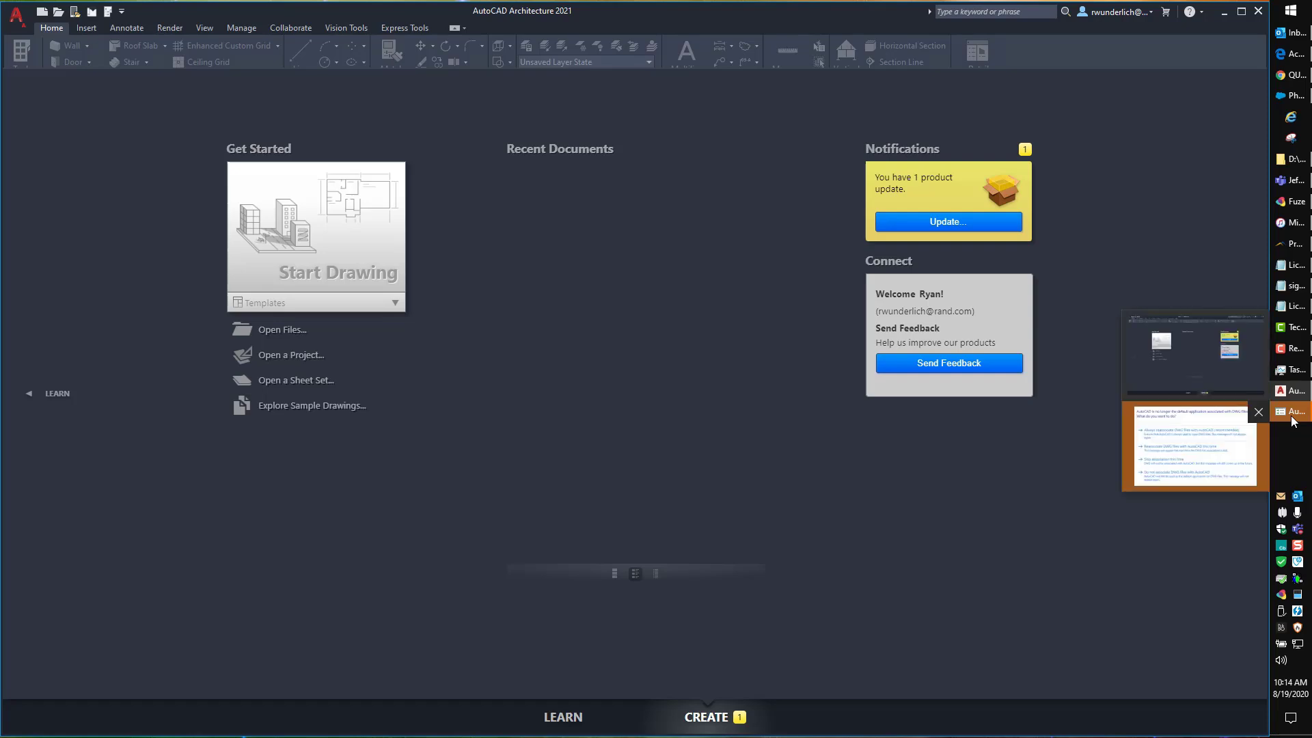
Bring up the pending DWG Association prompt and skip the file association this time.
{"action": "left_click", "coordinate": [1189, 423]}
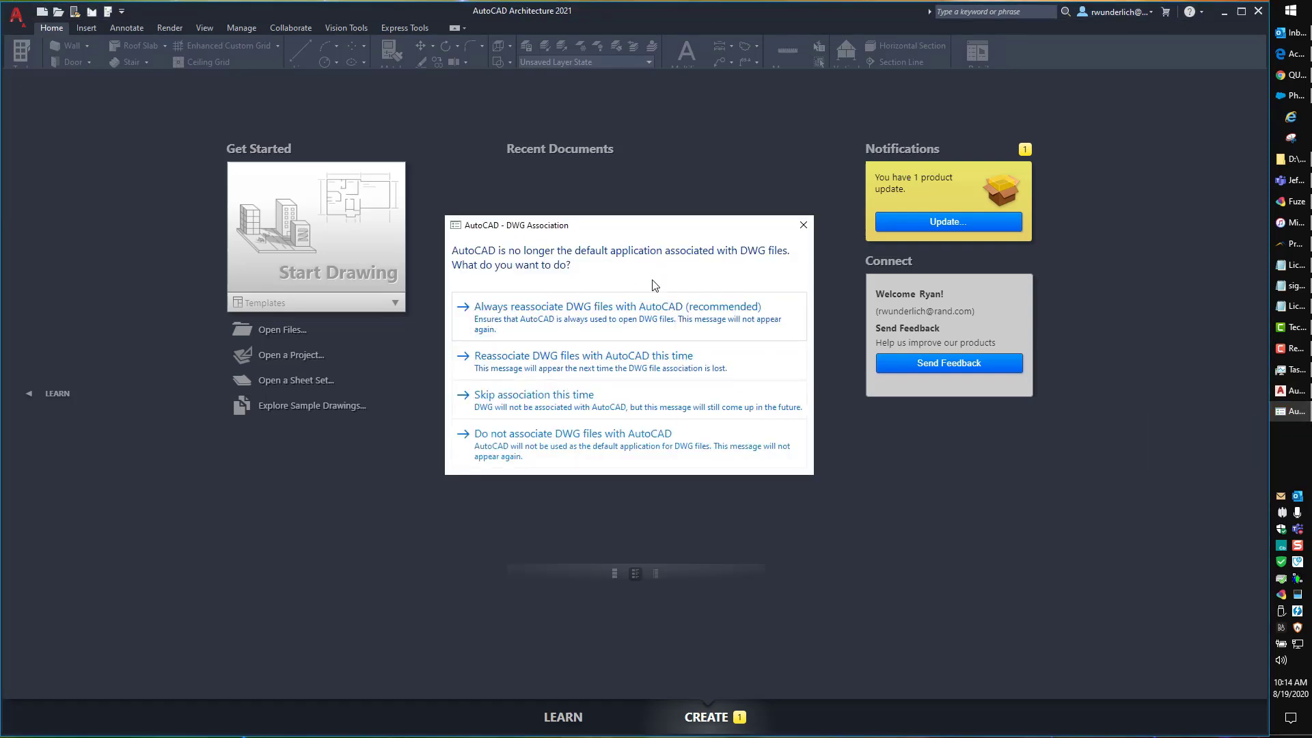
{"action": "left_click", "coordinate": [538, 398]}
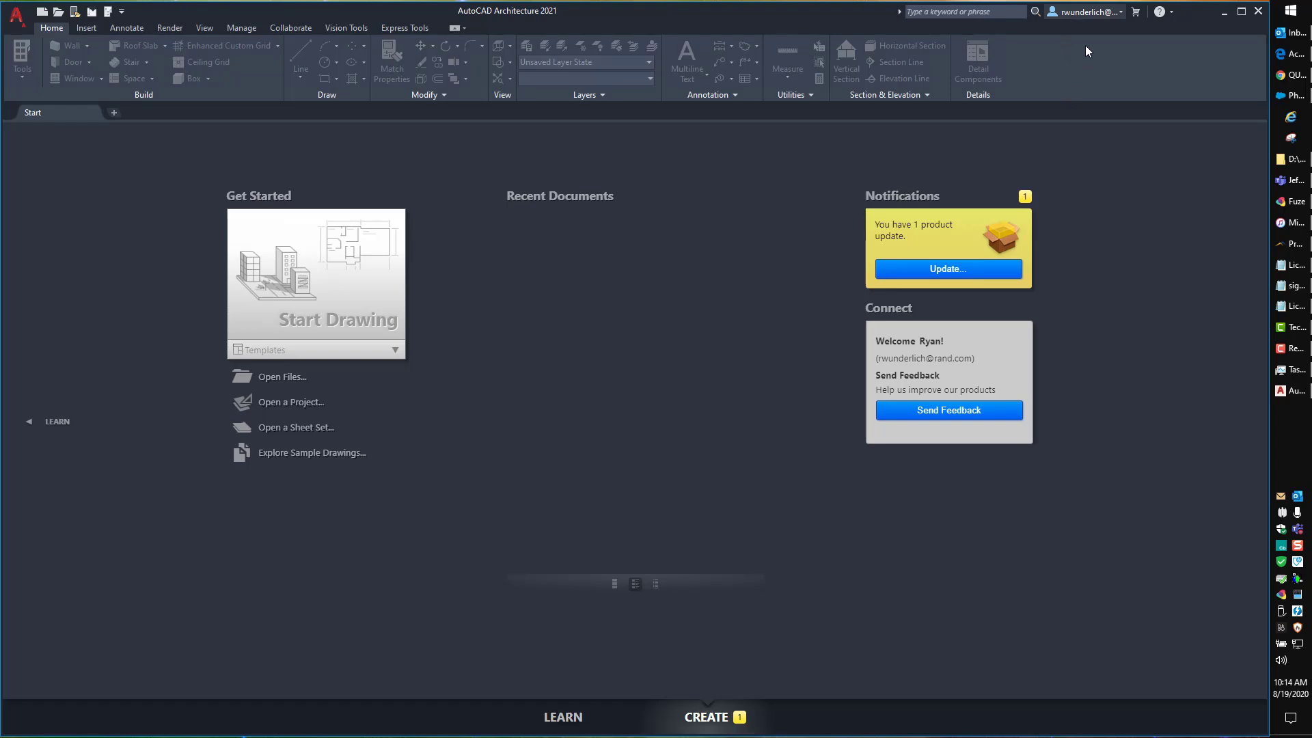
Review the current license in License Manager and the available license type choices, leaving the license type as is.
{"action": "left_click", "coordinate": [1083, 11]}
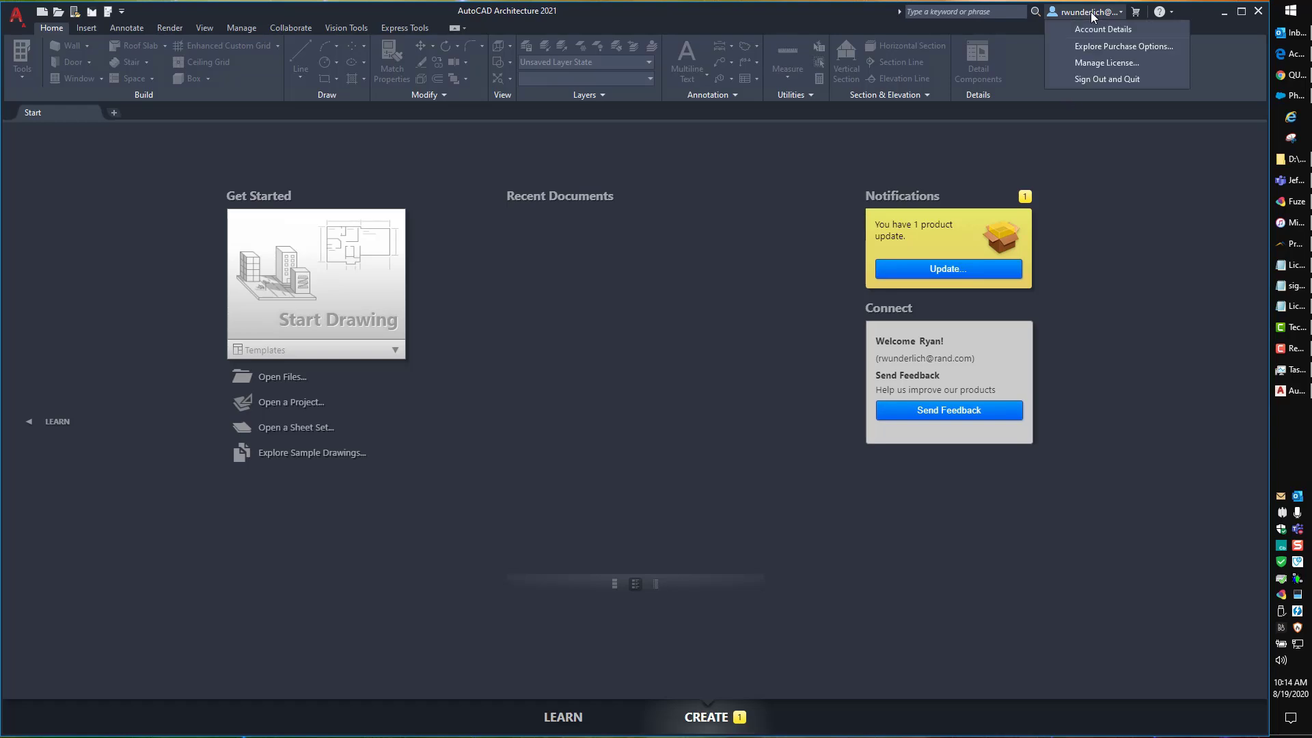
{"action": "left_click", "coordinate": [1100, 63]}
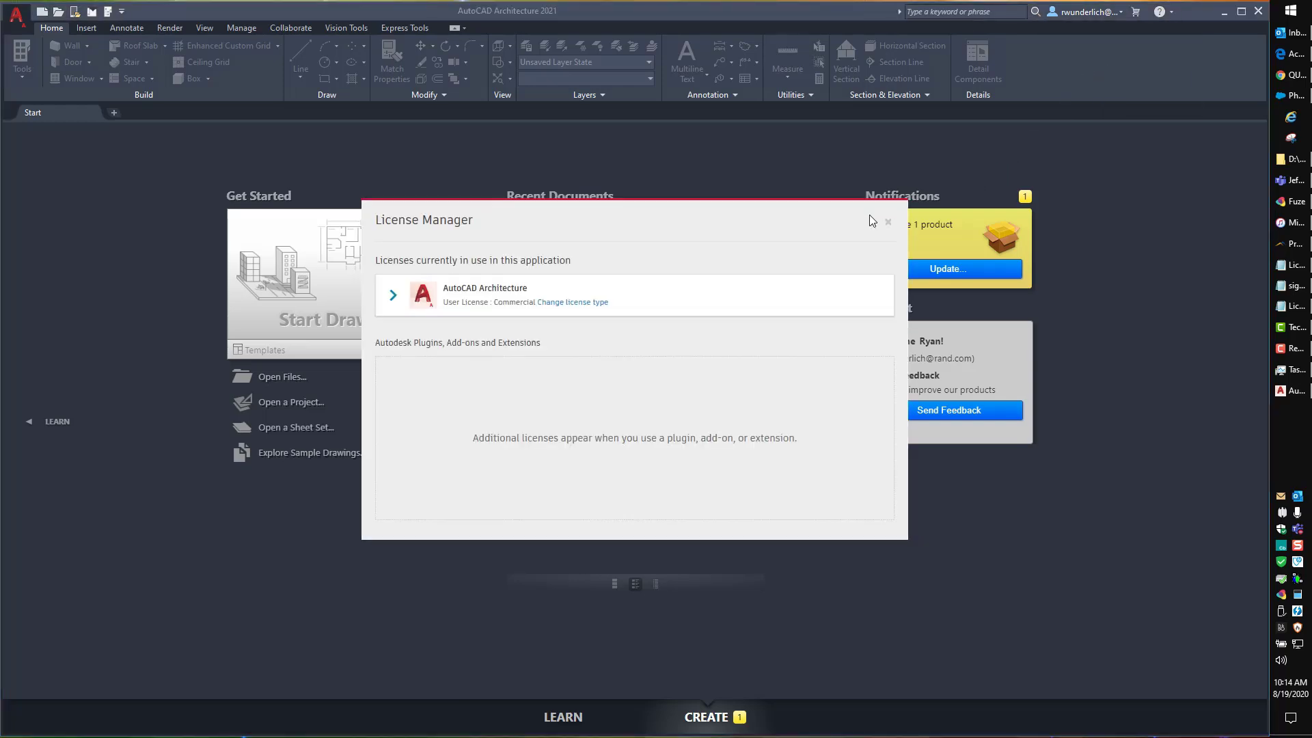
{"action": "left_click", "coordinate": [594, 306]}
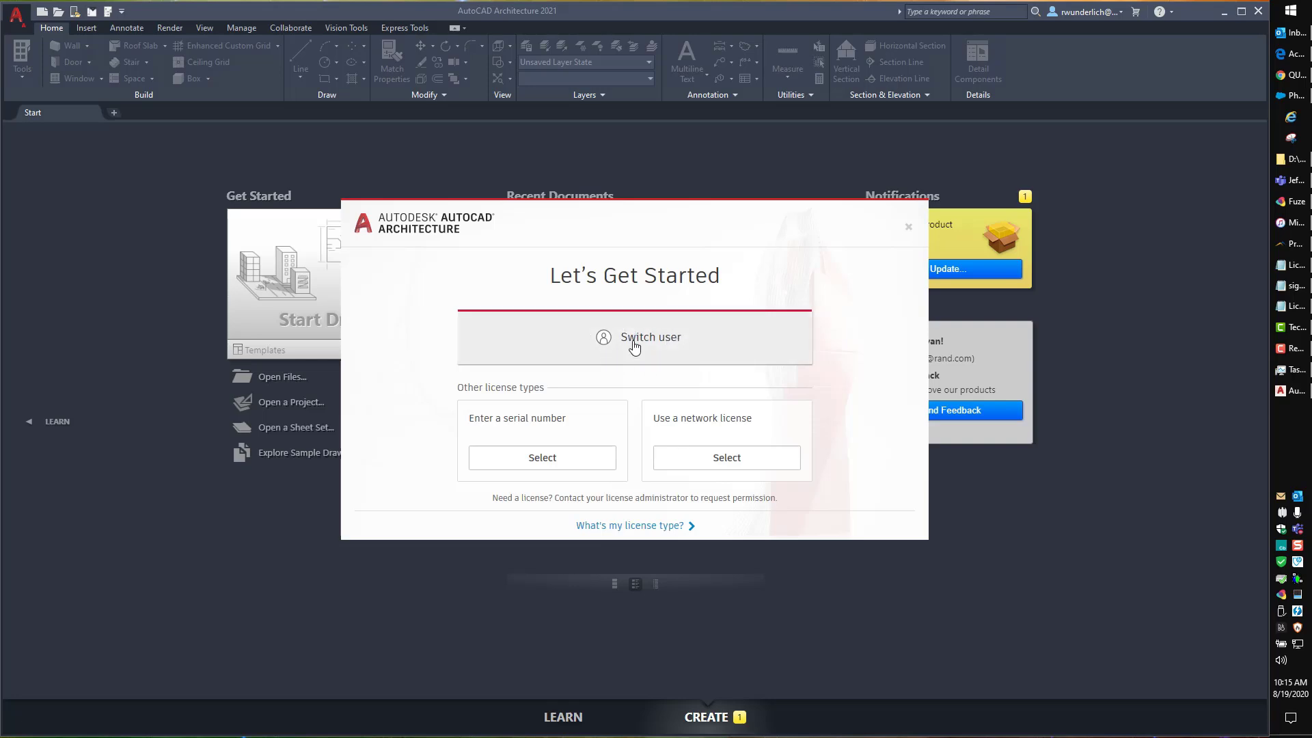
{"action": "left_click", "coordinate": [908, 226]}
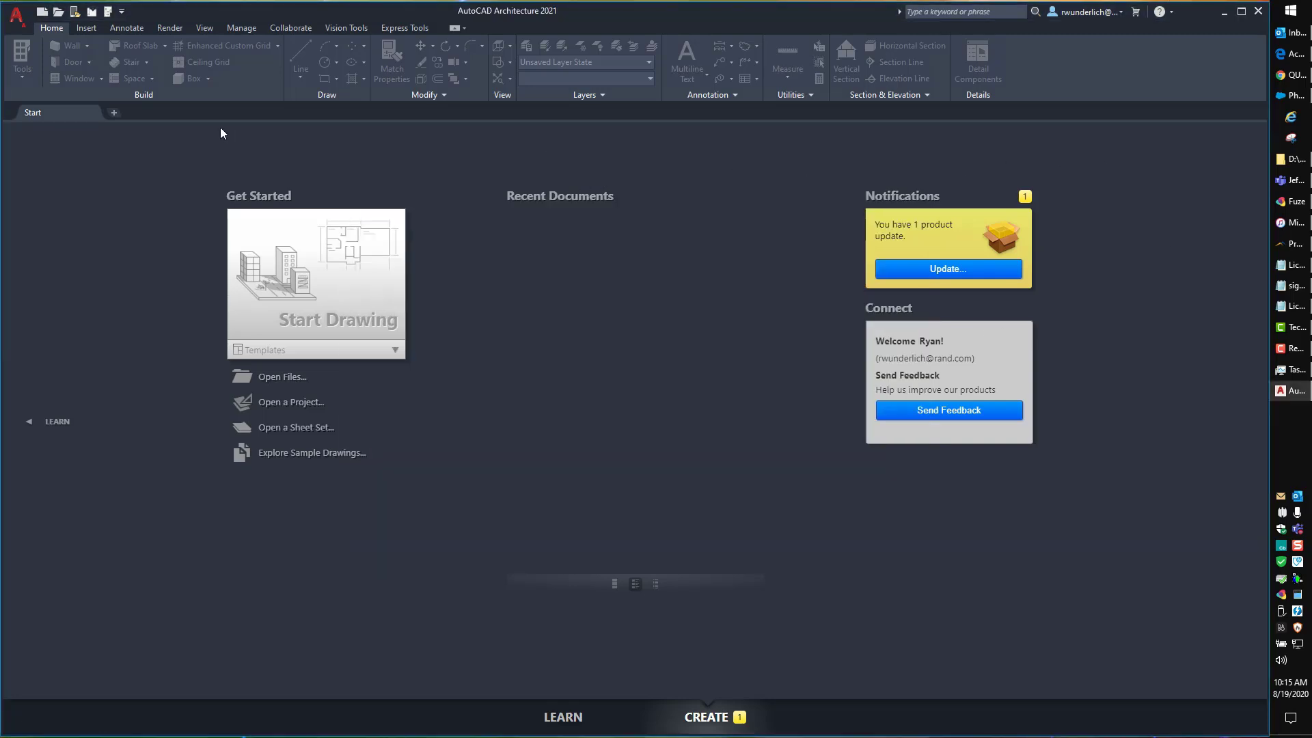
Create a new blank drawing.
{"action": "left_click", "coordinate": [114, 113]}
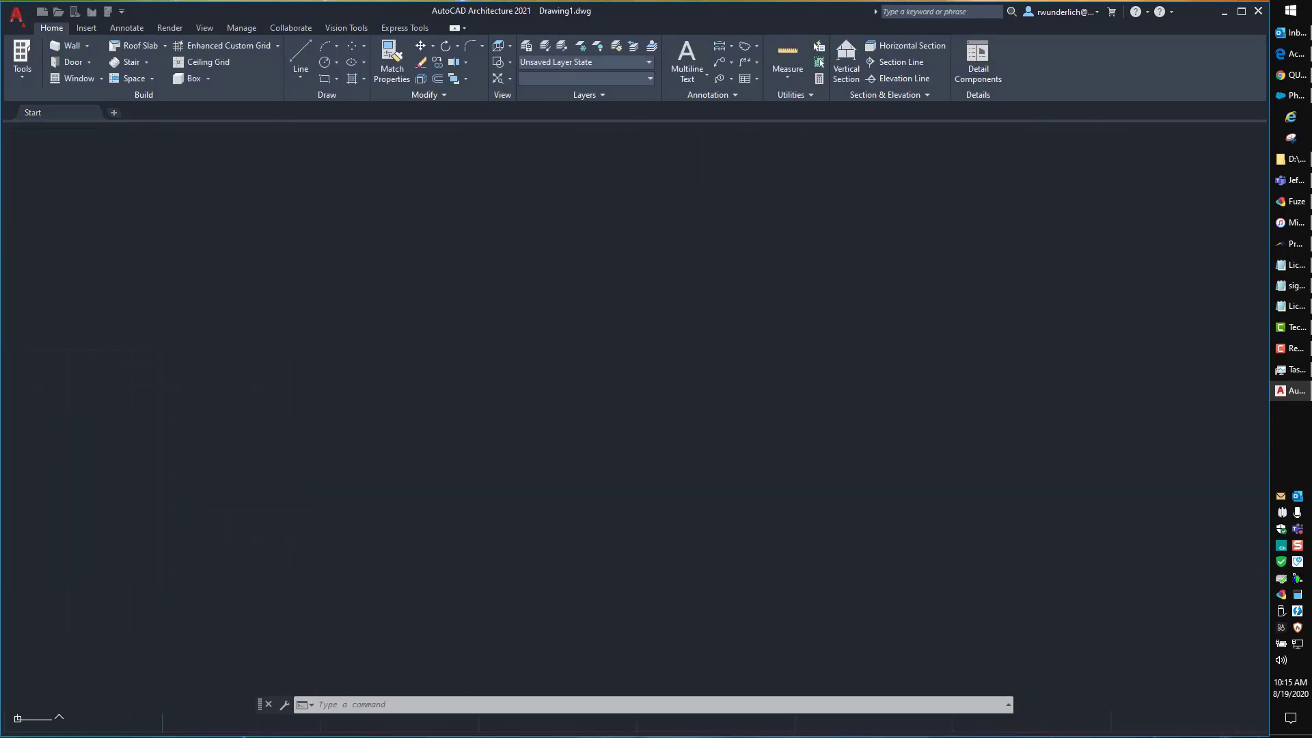